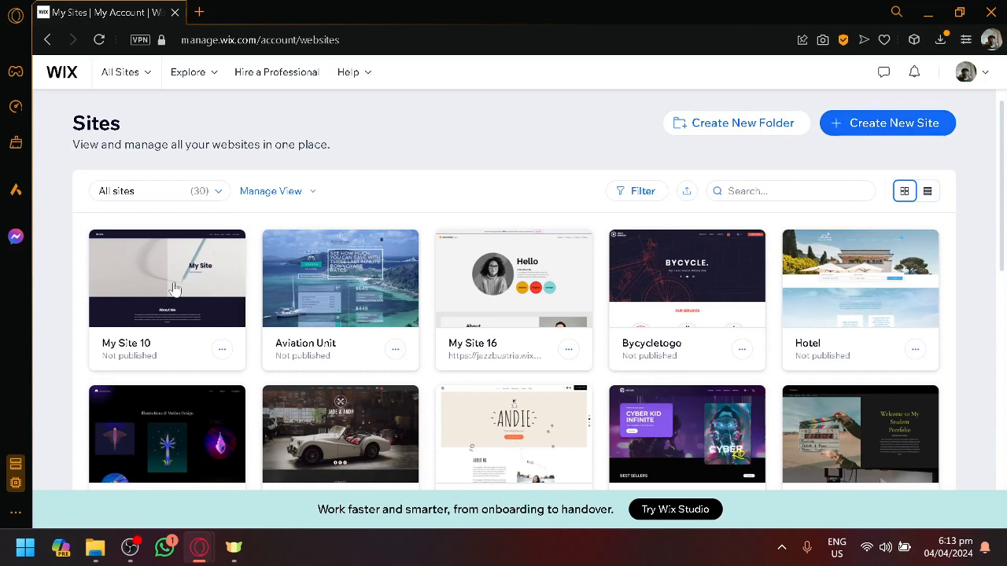
- Open the dashboard of the site My Site 10 from the sites overview
mouse_move(185, 326)
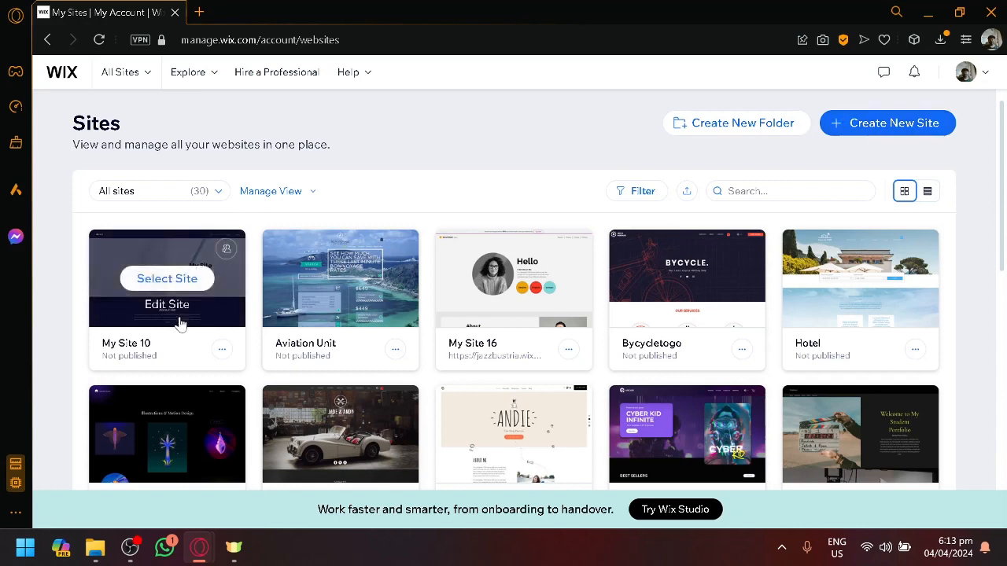
click(221, 349)
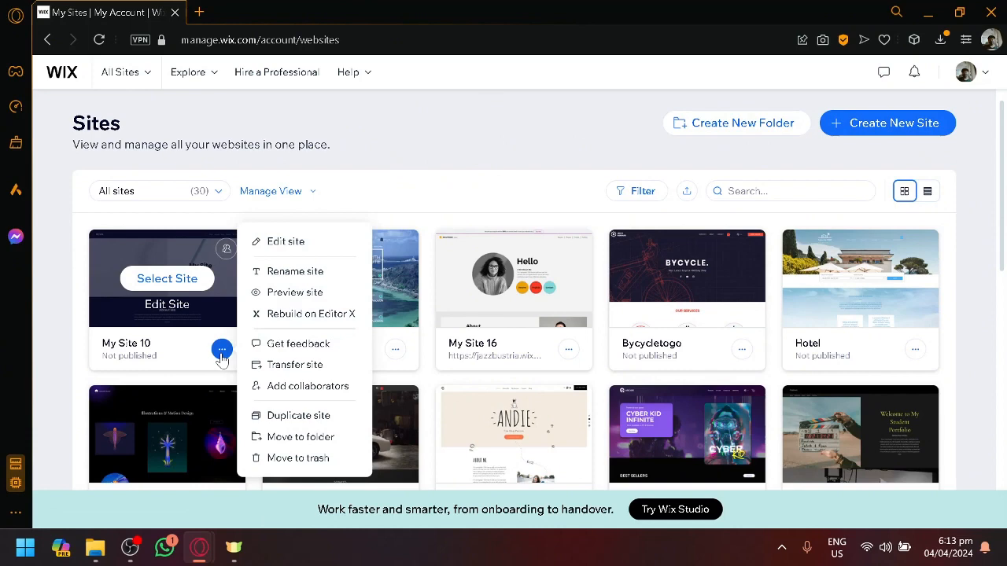
click(179, 276)
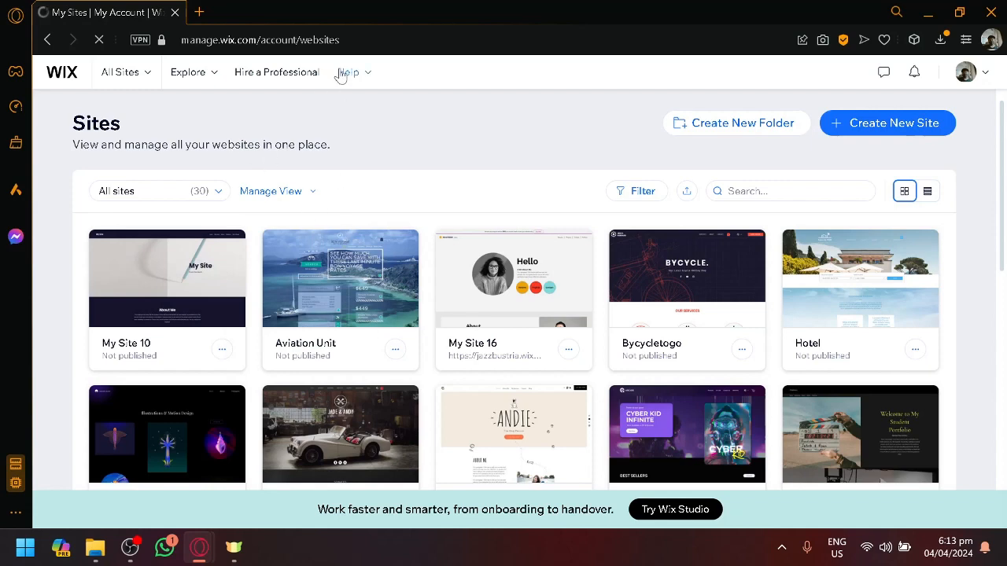
mouse_move(192, 279)
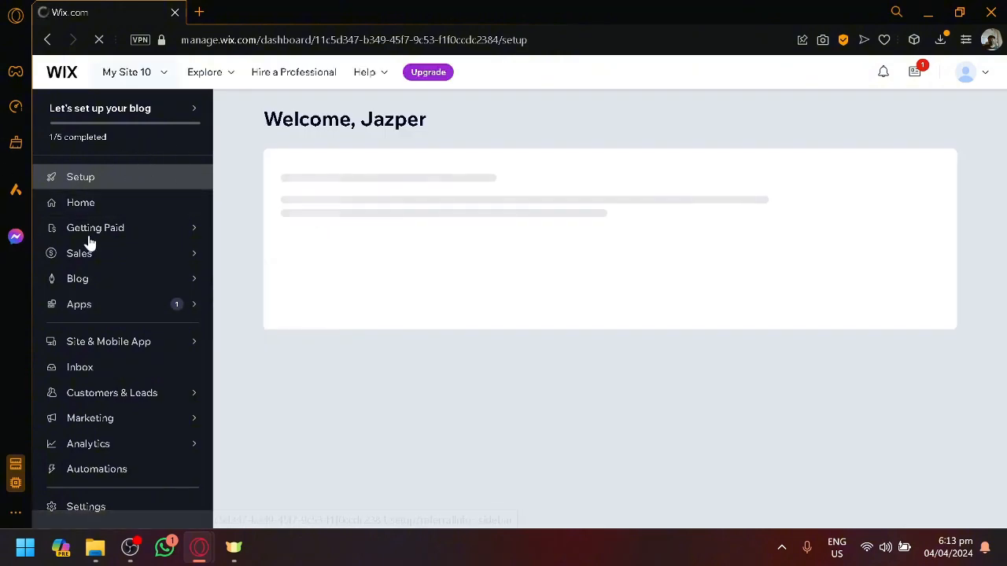
- Go to Forms & Submissions under Customers & Leads in the site's dashboard
scroll(76, 224, down, 1)
mouse_move(92, 235)
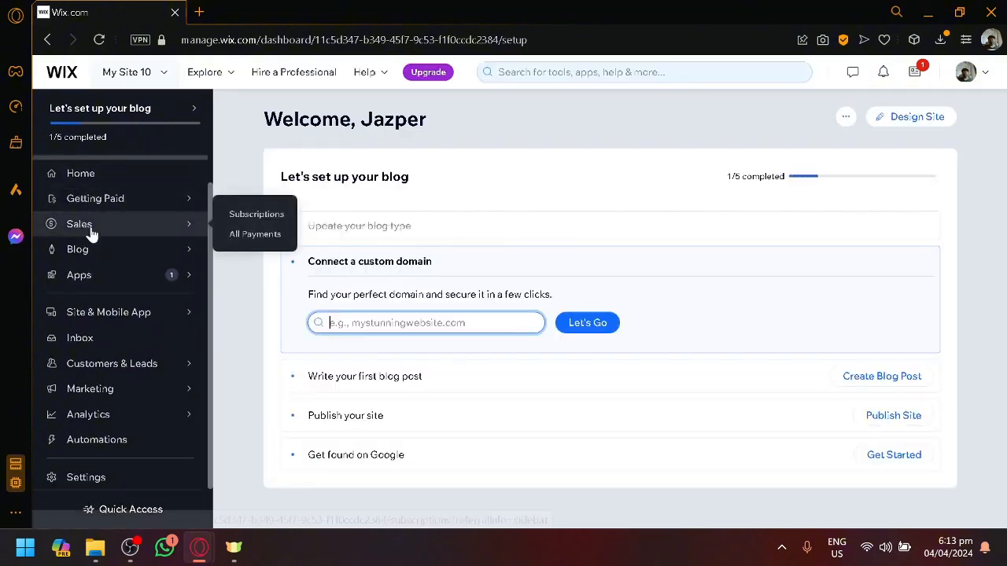
mouse_move(88, 369)
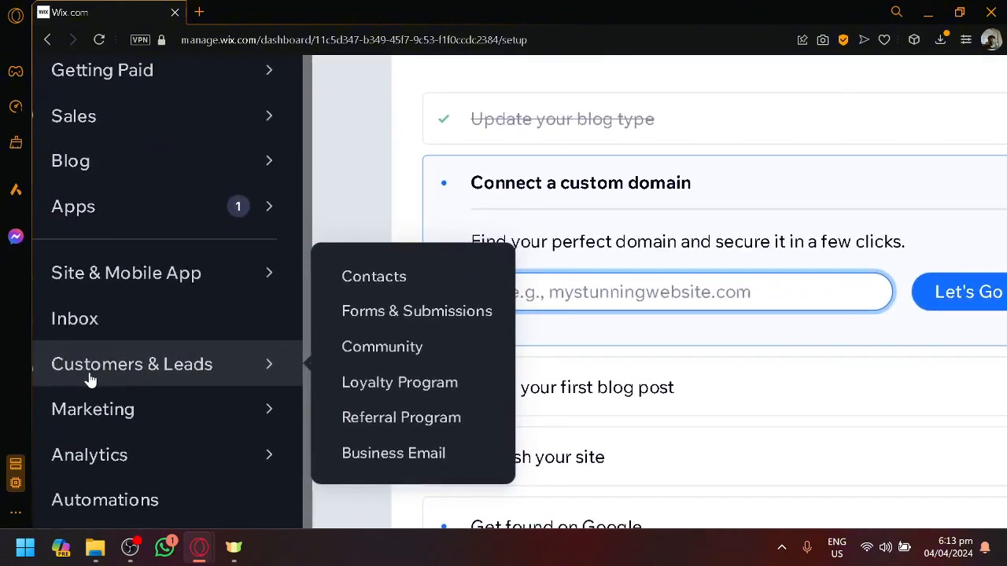
scroll(91, 379, left, 1)
scroll(97, 349, up, 3)
scroll(99, 348, left, 1)
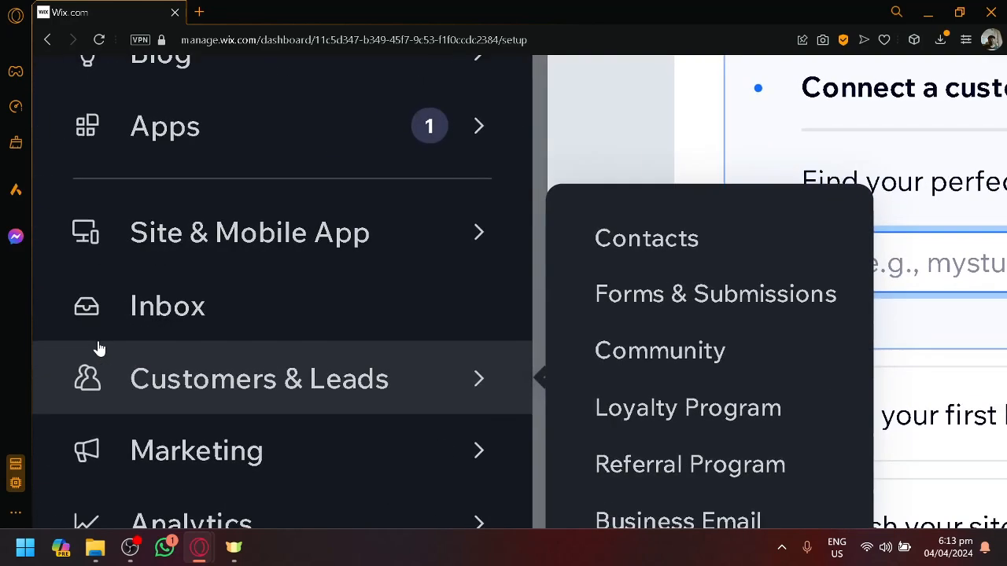
scroll(97, 349, down, 1)
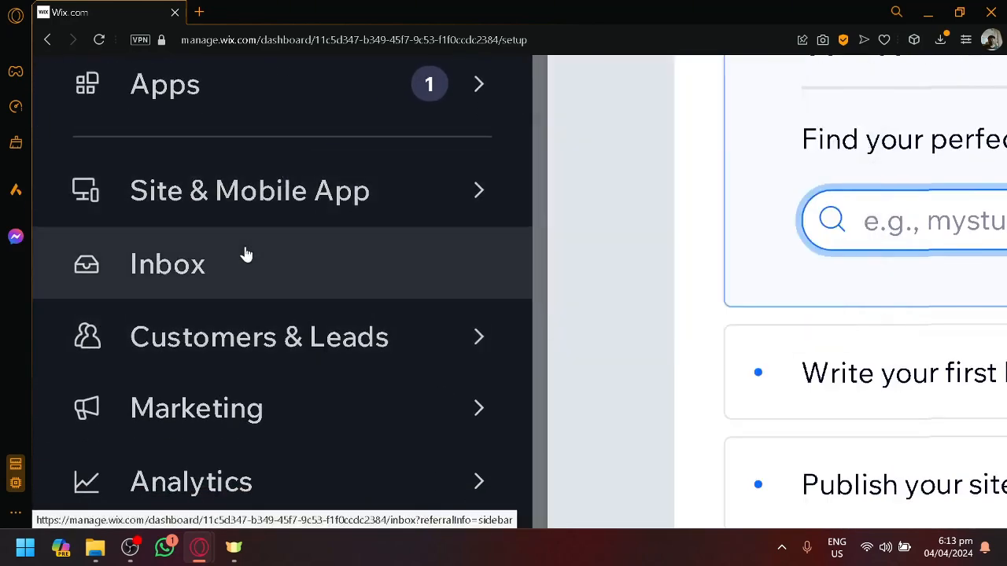
mouse_move(252, 322)
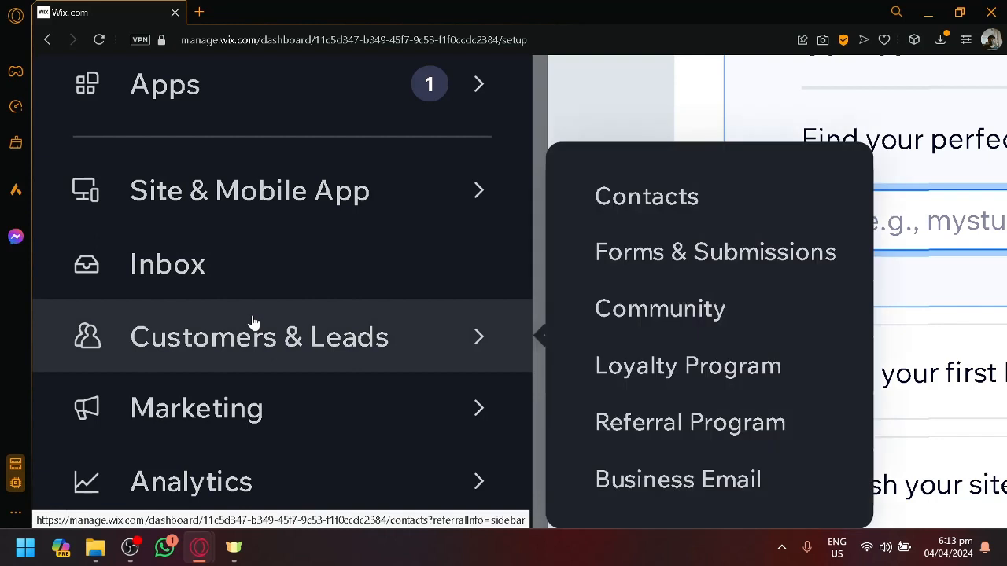
click(465, 354)
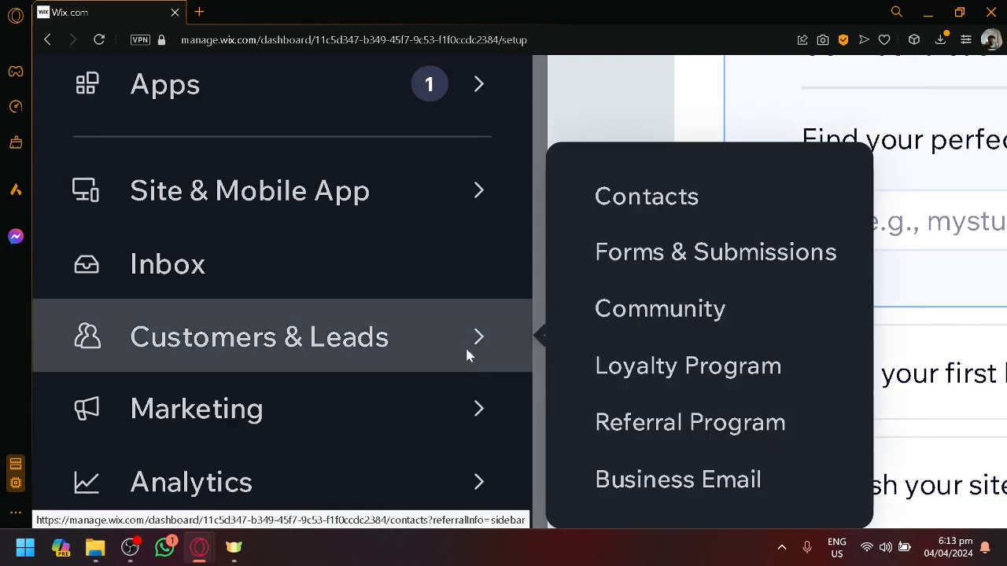
scroll(445, 343, down, 3)
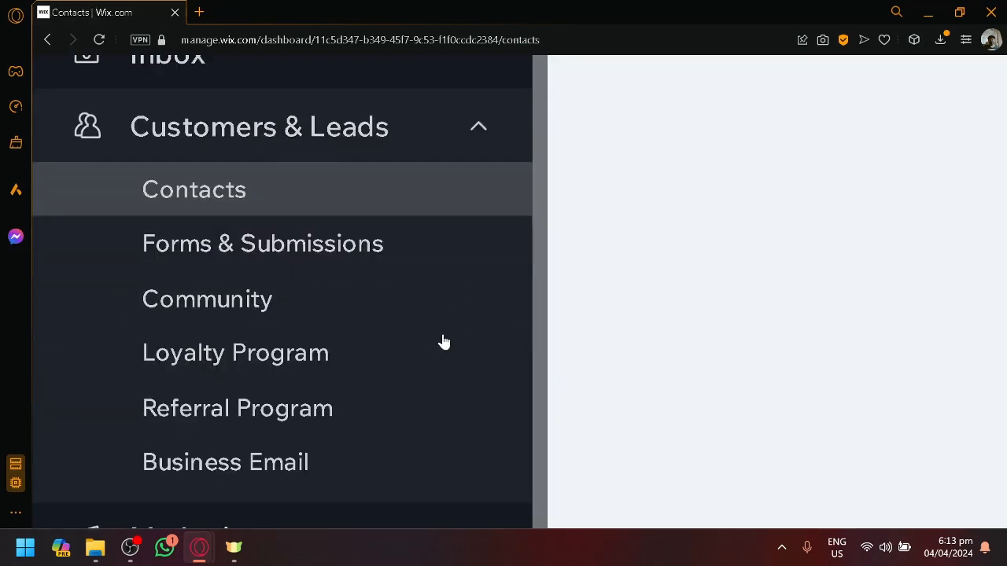
scroll(264, 140, up, 1)
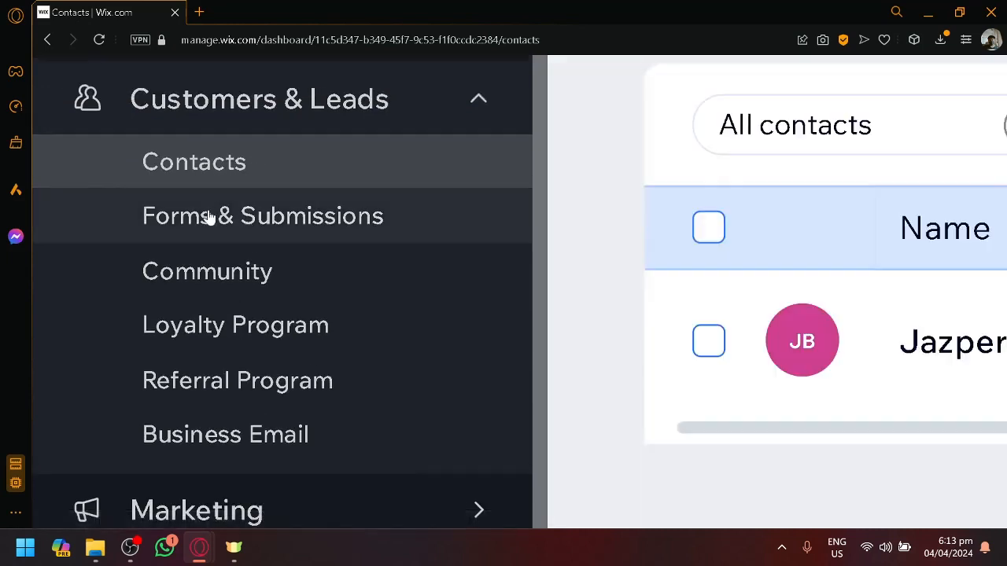
click(209, 218)
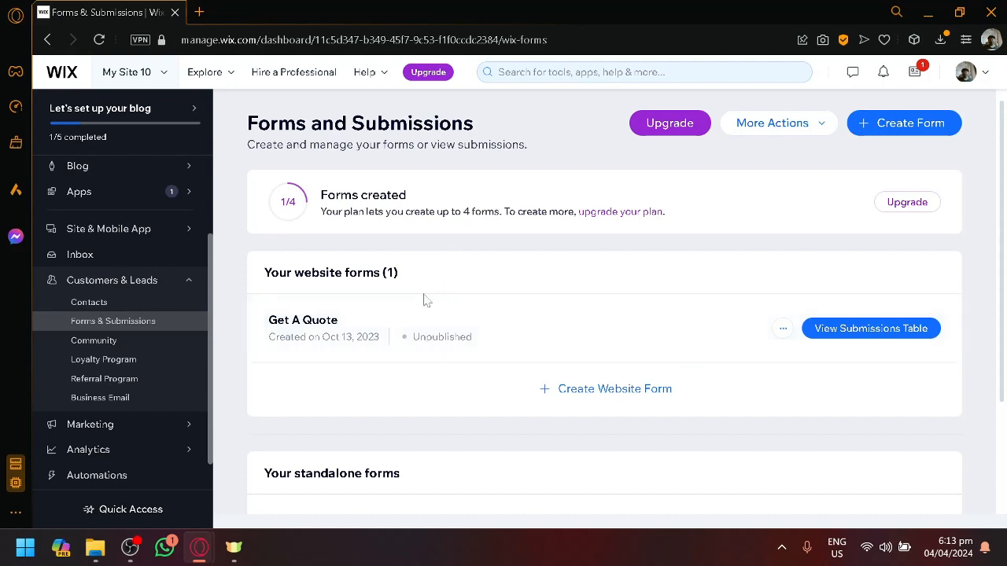
- Start creating a new form of the Website form type so the site opens in the Editor
scroll(426, 300, down, 2)
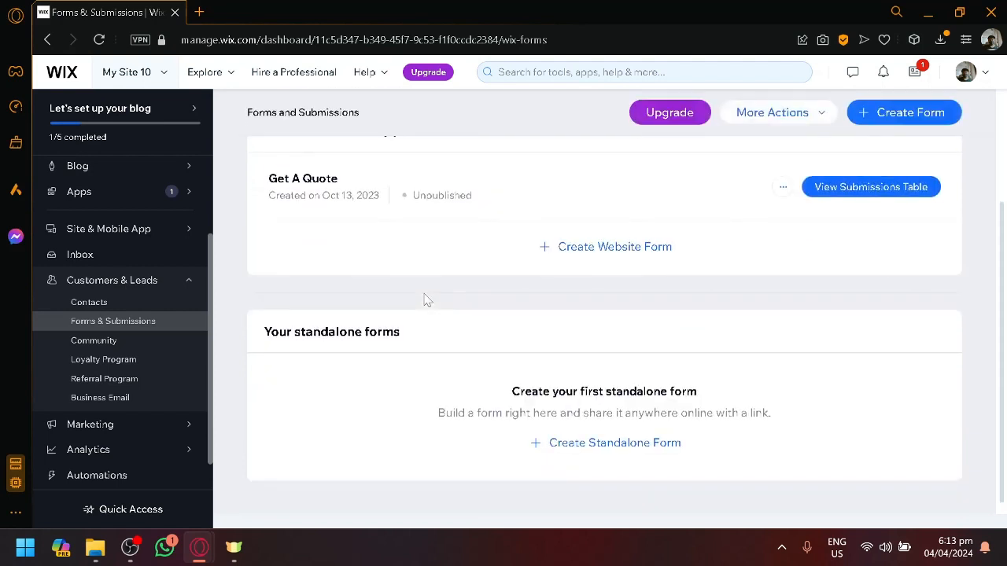
scroll(425, 301, up, 2)
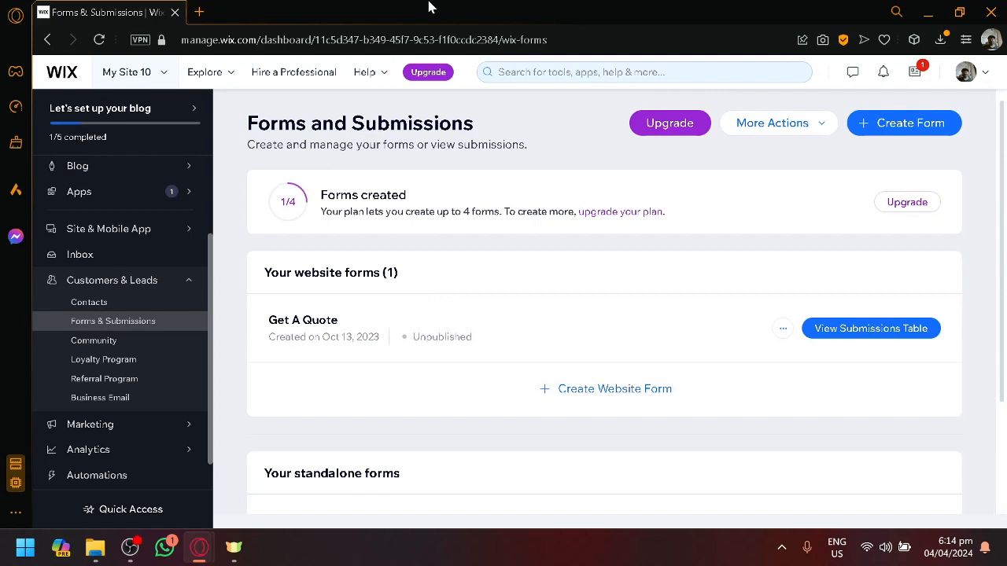
click(908, 139)
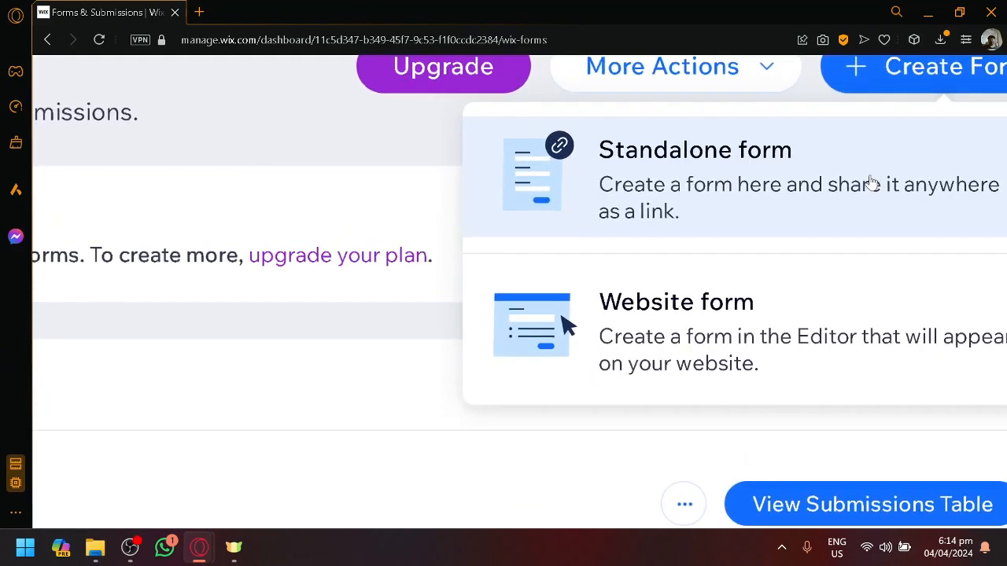
scroll(871, 182, right, 1)
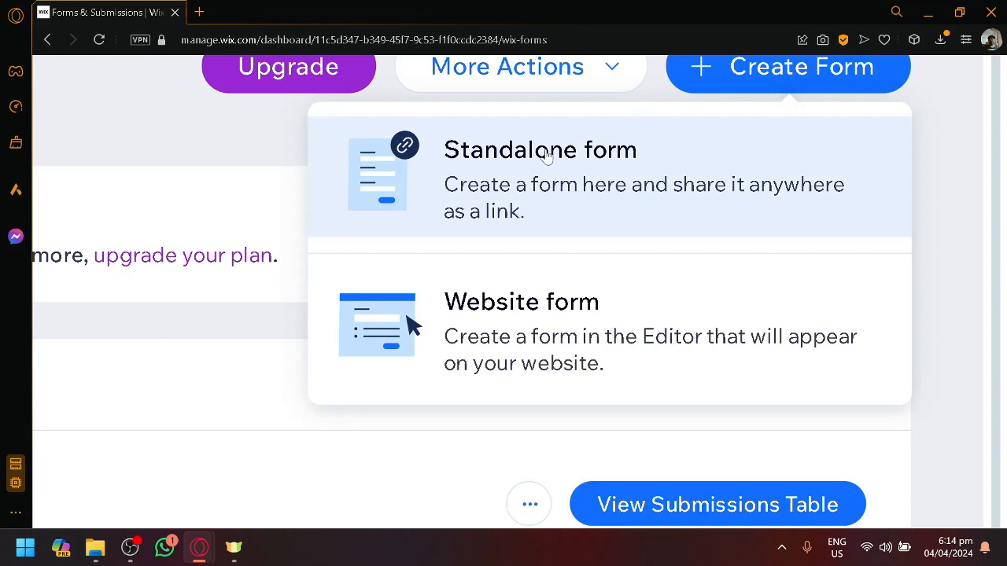
click(590, 335)
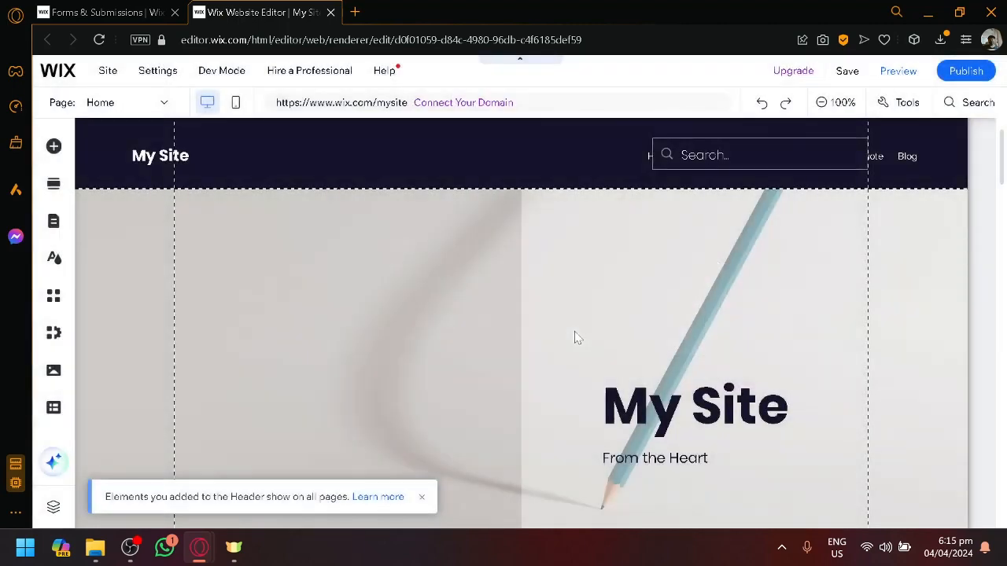
- Show the Contact & Forms collection among the elements that can be added to the Home page
scroll(598, 339, down, 10)
scroll(638, 354, up, 10)
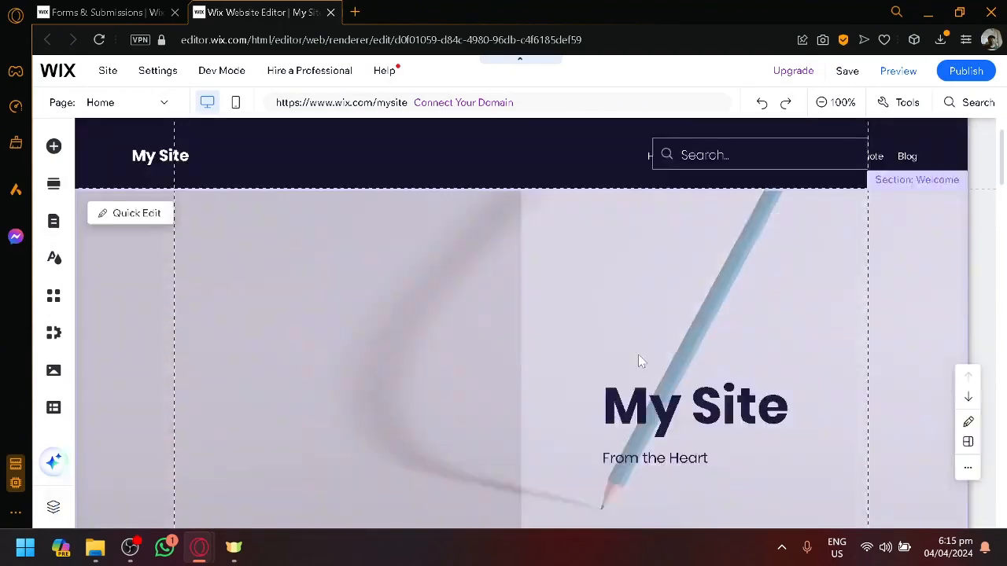
scroll(638, 354, down, 12)
scroll(395, 287, up, 8)
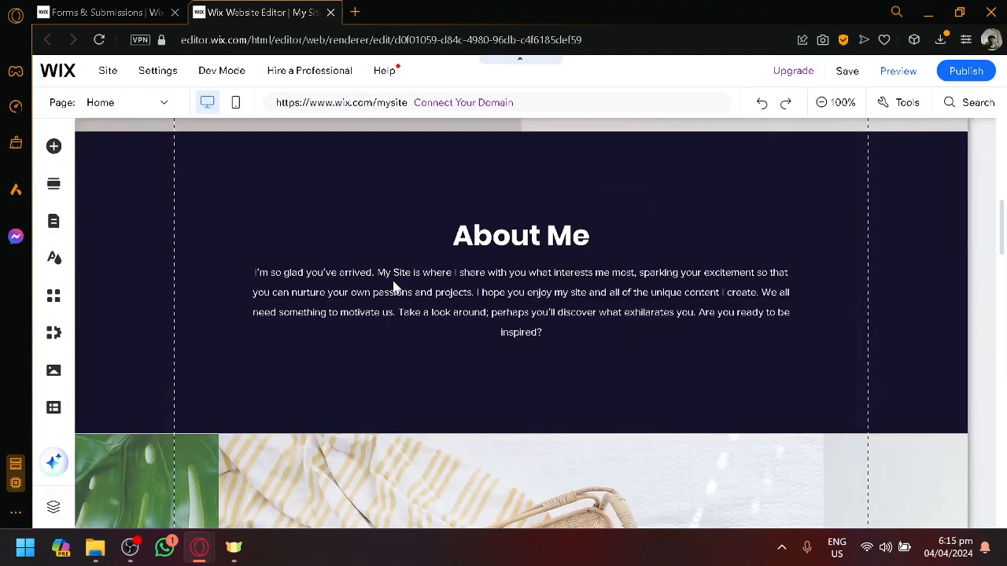
scroll(386, 268, up, 5)
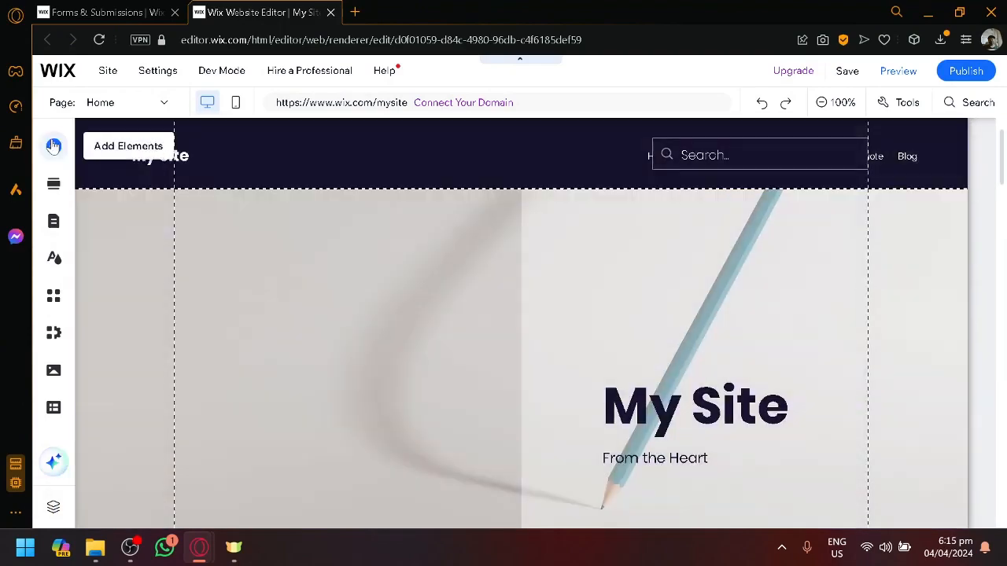
click(54, 147)
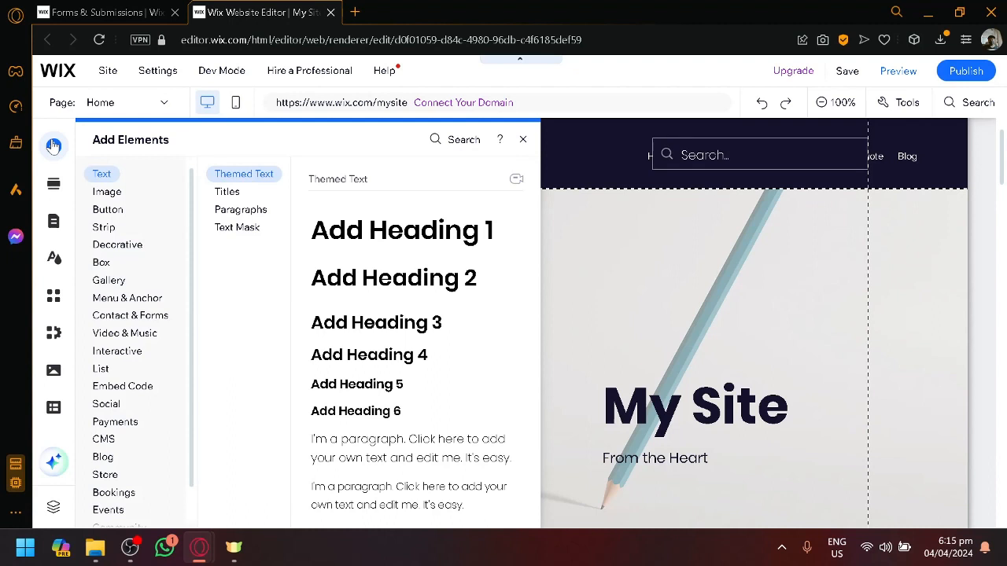
scroll(126, 206, down, 1)
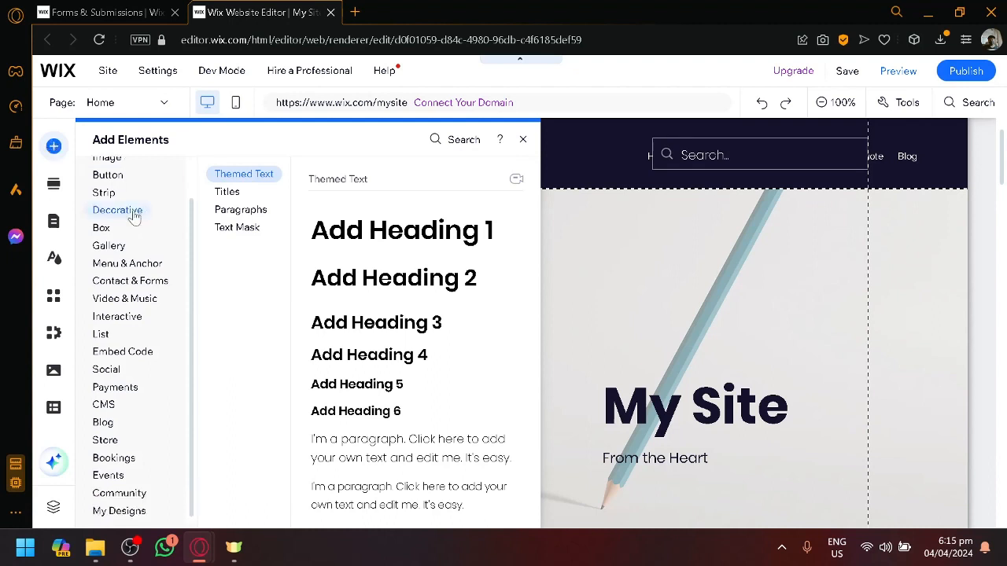
click(135, 213)
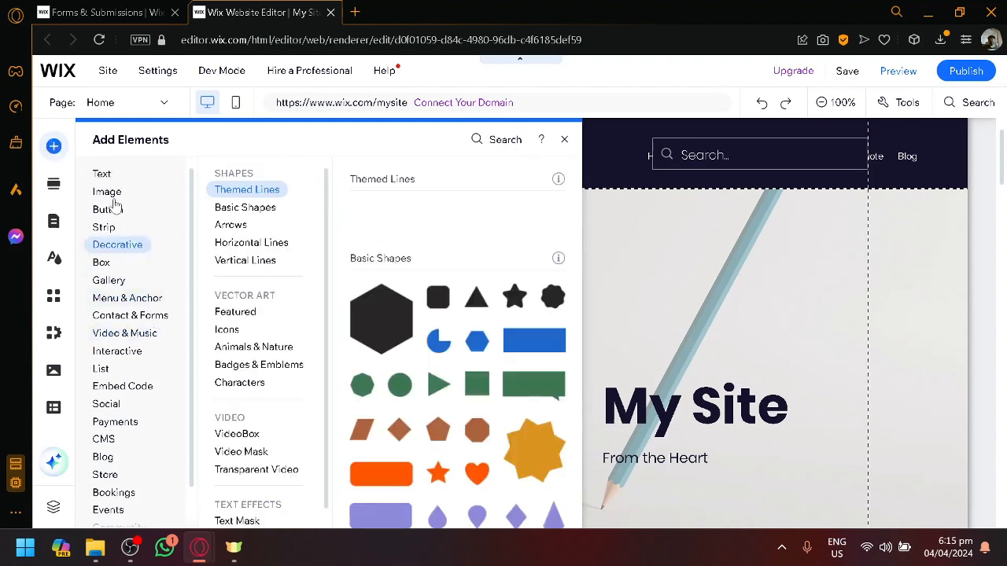
click(108, 174)
click(142, 300)
click(143, 318)
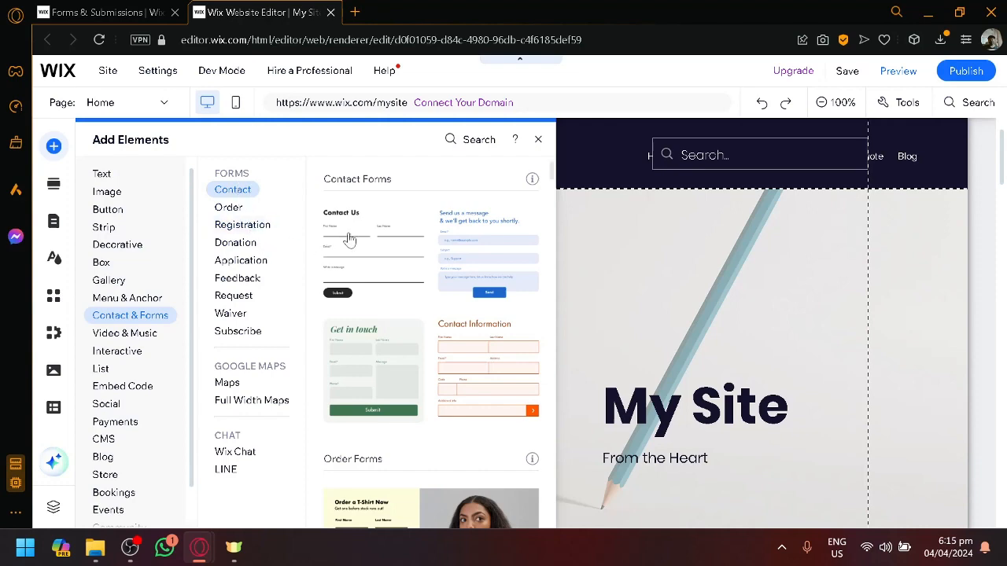
- Add the Join Our Online Course template from the Order Forms to the Home page
scroll(472, 260, down, 4)
scroll(456, 299, down, 4)
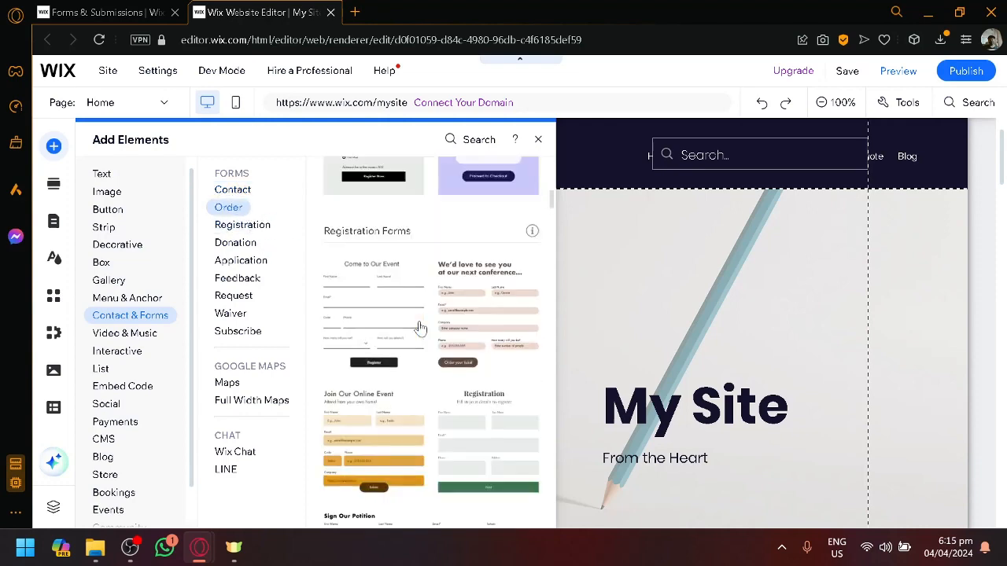
scroll(417, 328, up, 1)
click(374, 246)
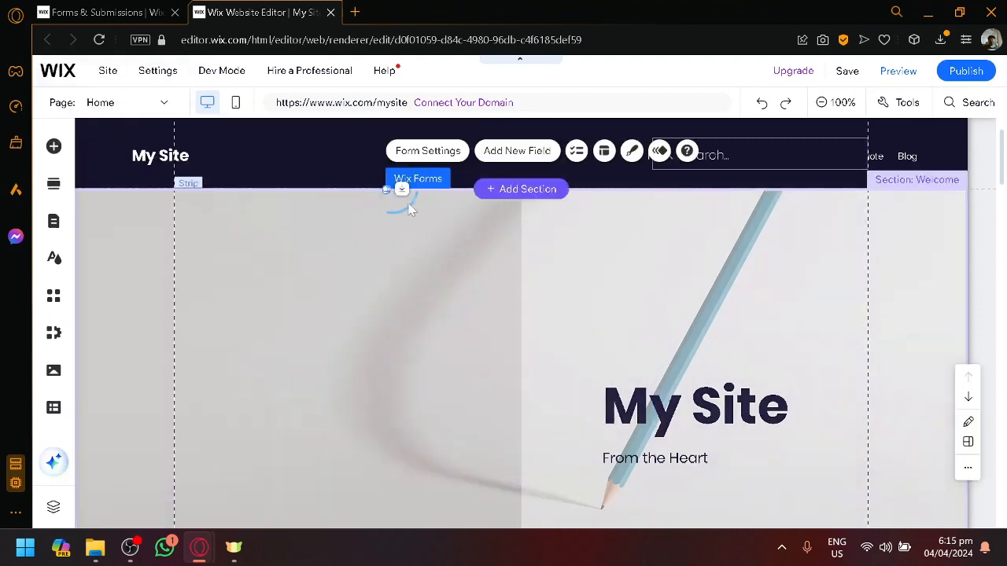
scroll(389, 203, down, 1)
scroll(499, 249, up, 1)
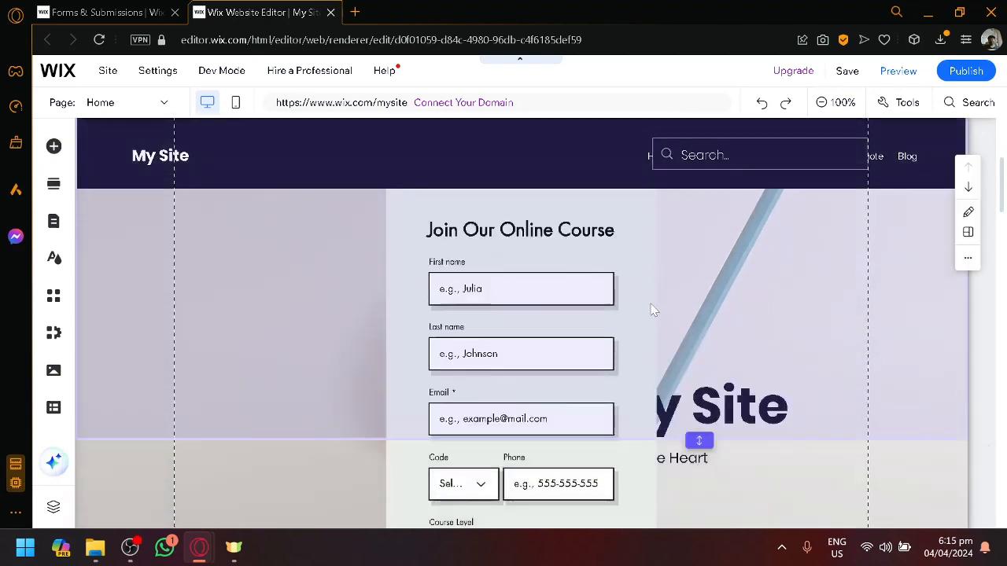
- Select the Join Our Online Course form and look over its fields down to the Register Now button
click(503, 272)
scroll(512, 272, down, 1)
scroll(519, 273, down, 1)
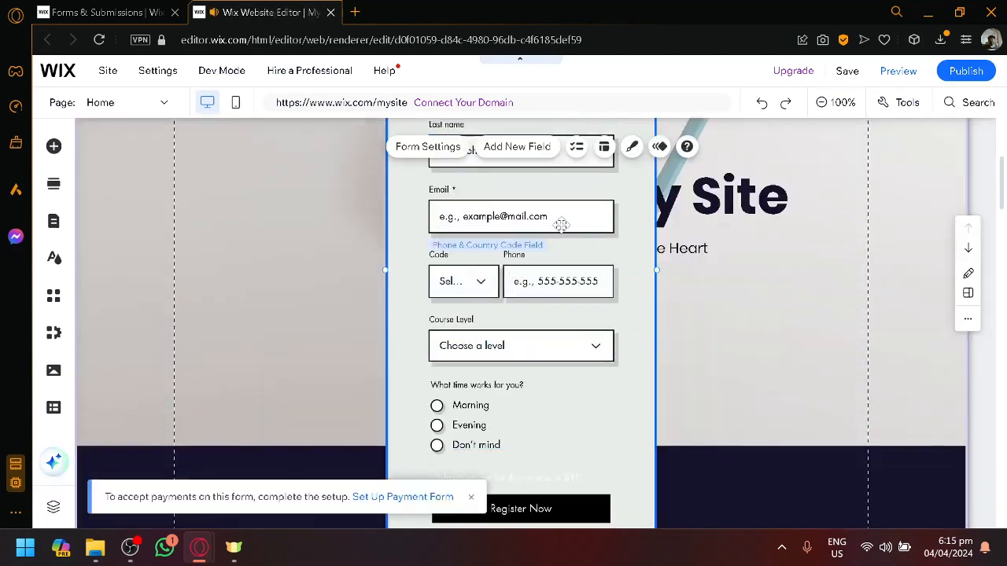
scroll(519, 251, up, 2)
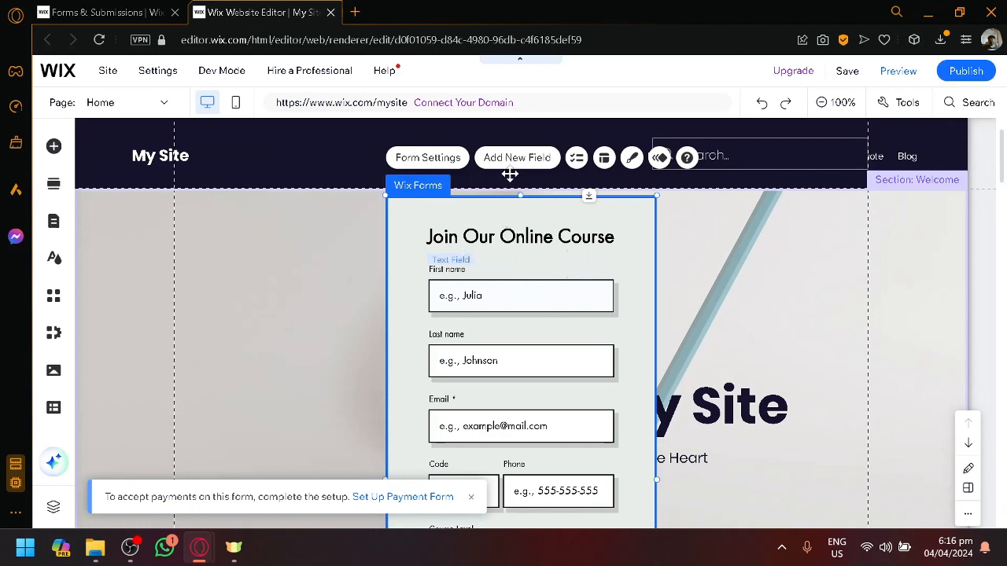
- Review the Join Our Online Course form's general settings, submit message, payment, conditions and contacts options, then close them
click(440, 159)
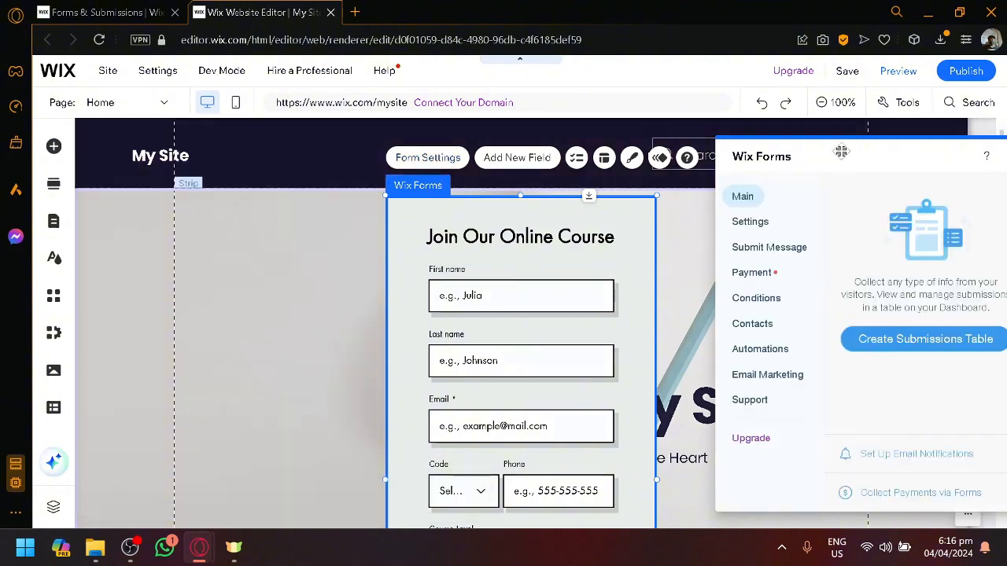
drag(842, 147, 554, 147)
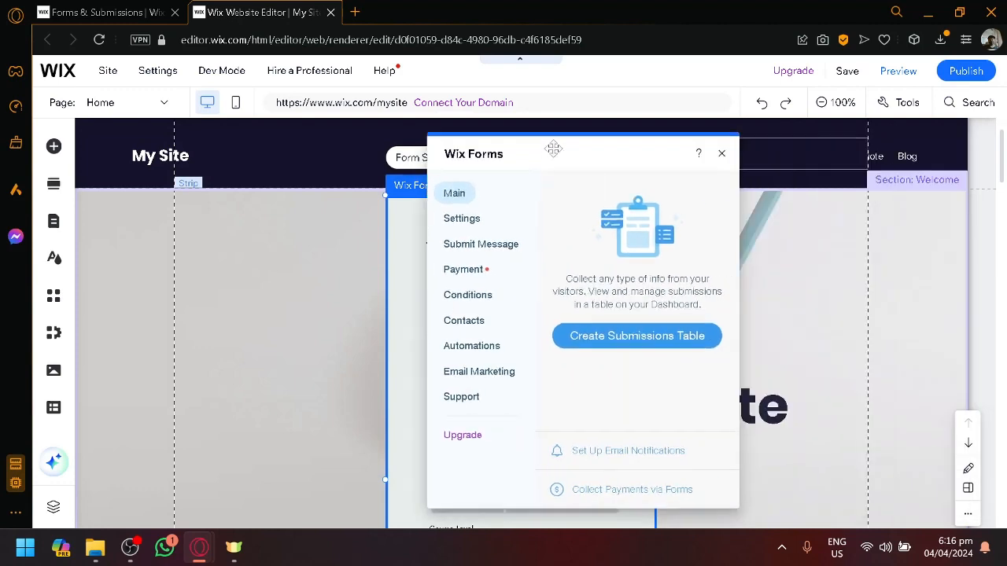
click(476, 222)
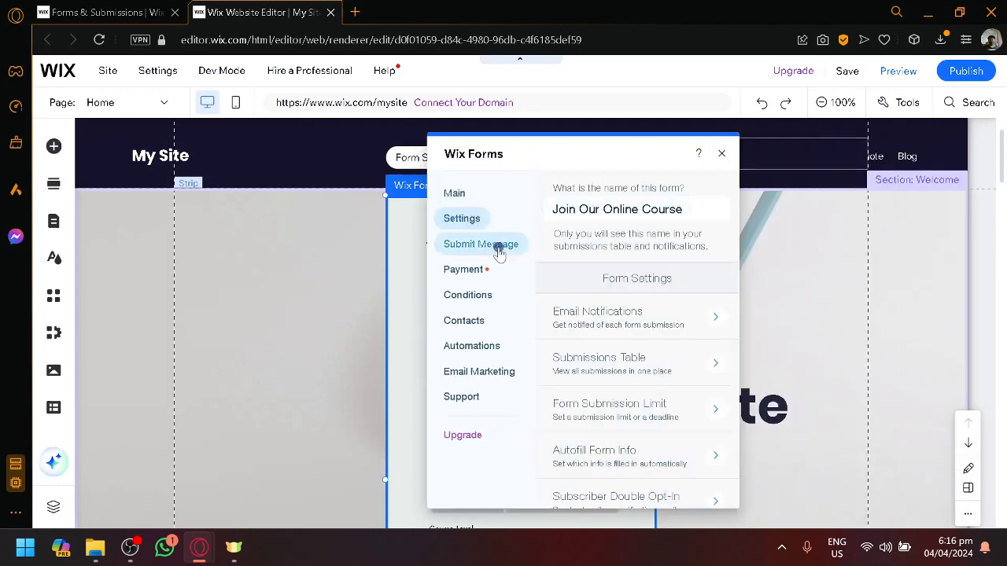
click(499, 248)
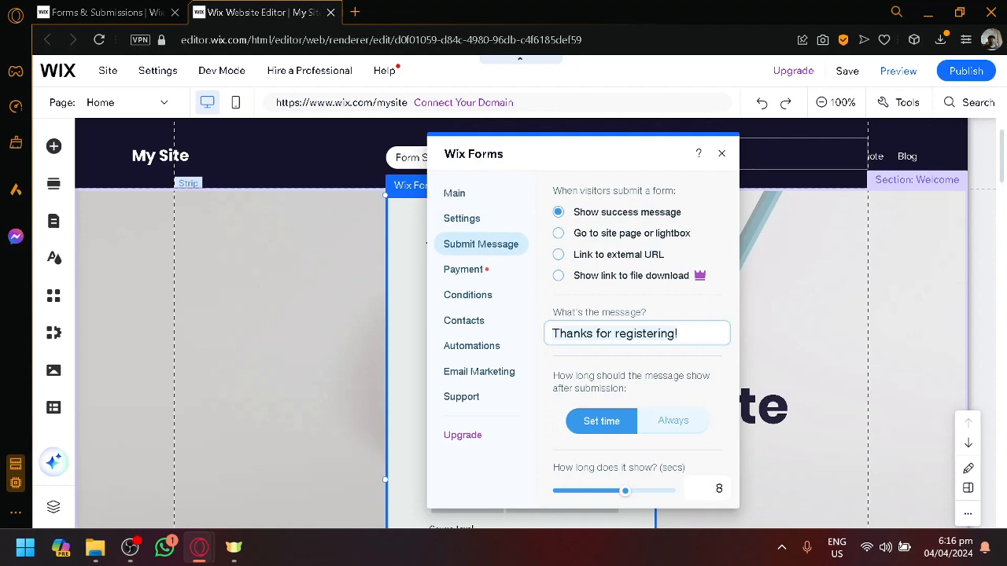
click(480, 271)
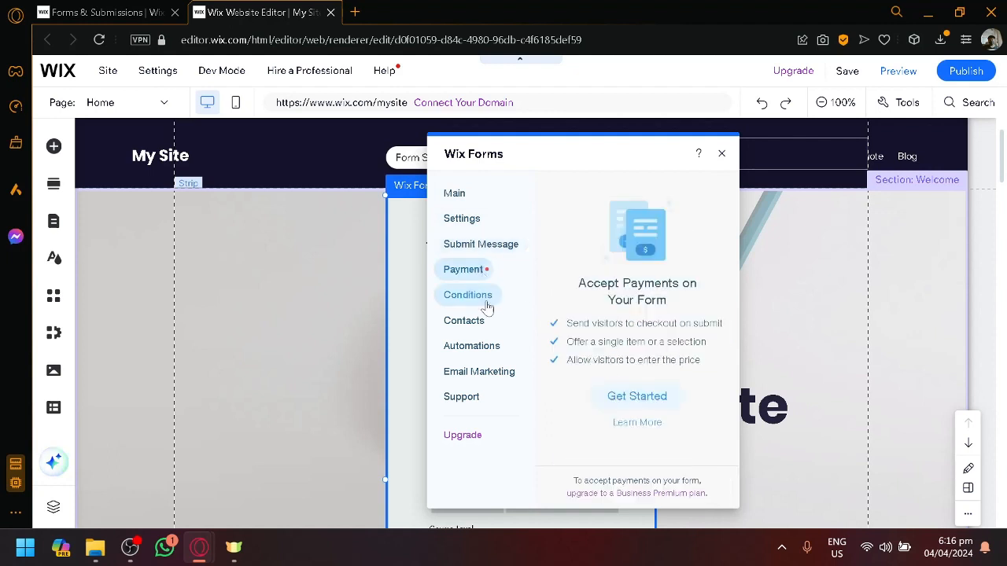
click(486, 305)
click(455, 324)
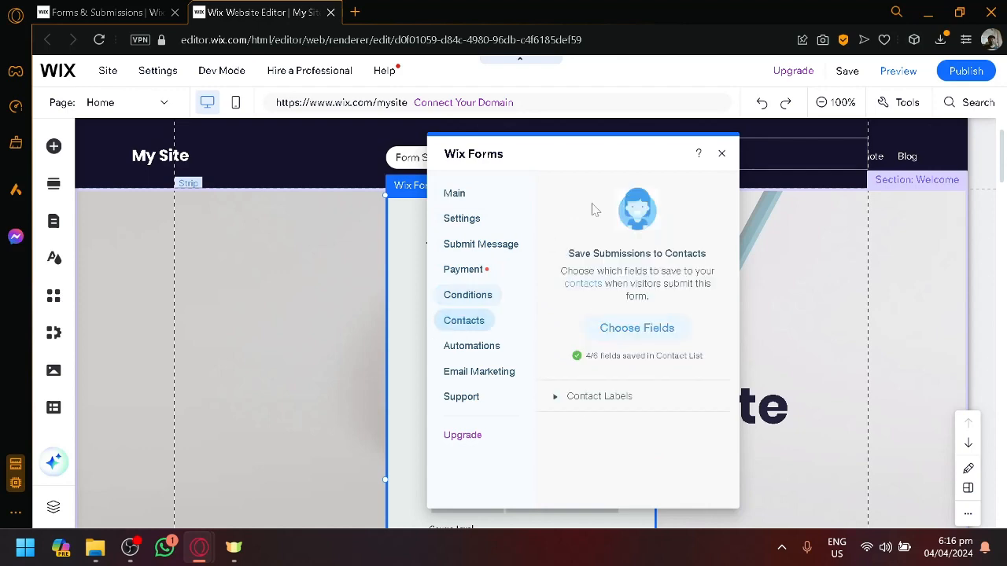
click(720, 155)
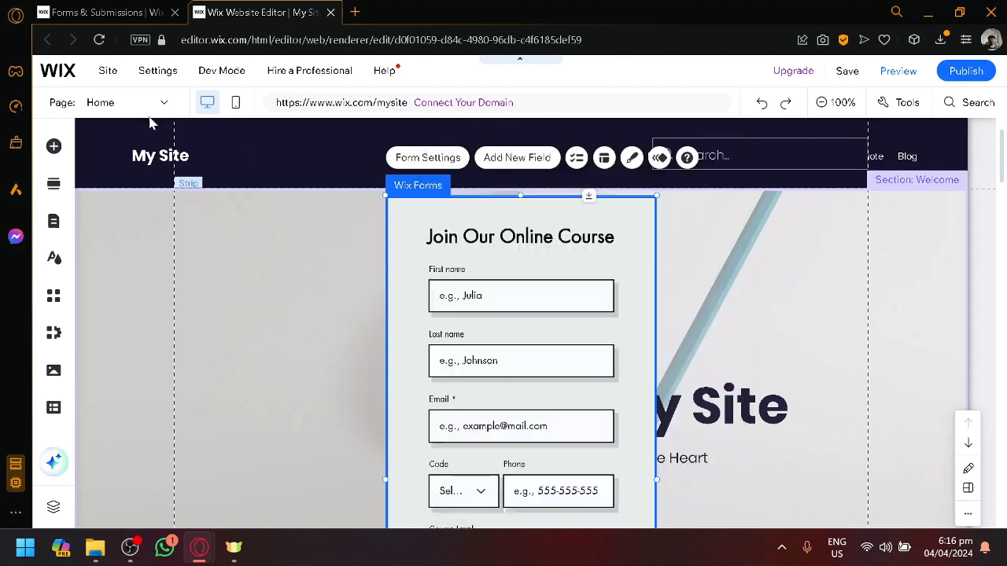
- Look through the Contact Forms and Order Forms templates among the elements that can be added to the page
click(54, 146)
click(54, 147)
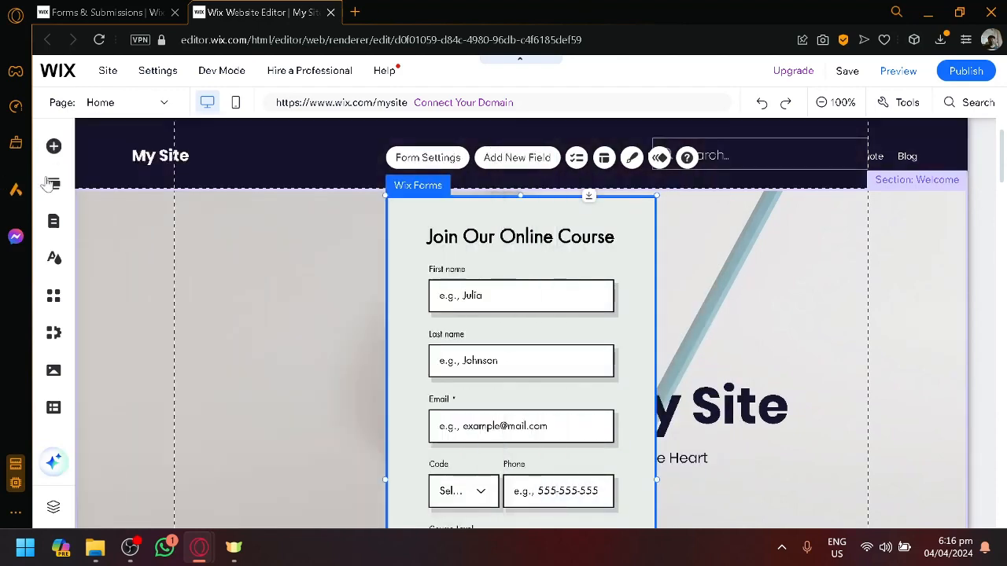
click(52, 151)
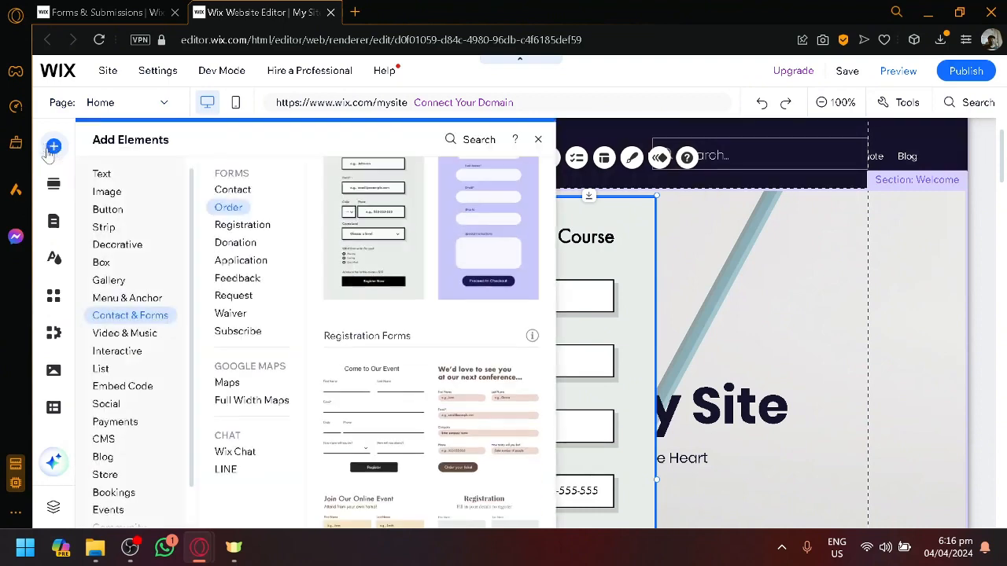
click(49, 153)
click(52, 150)
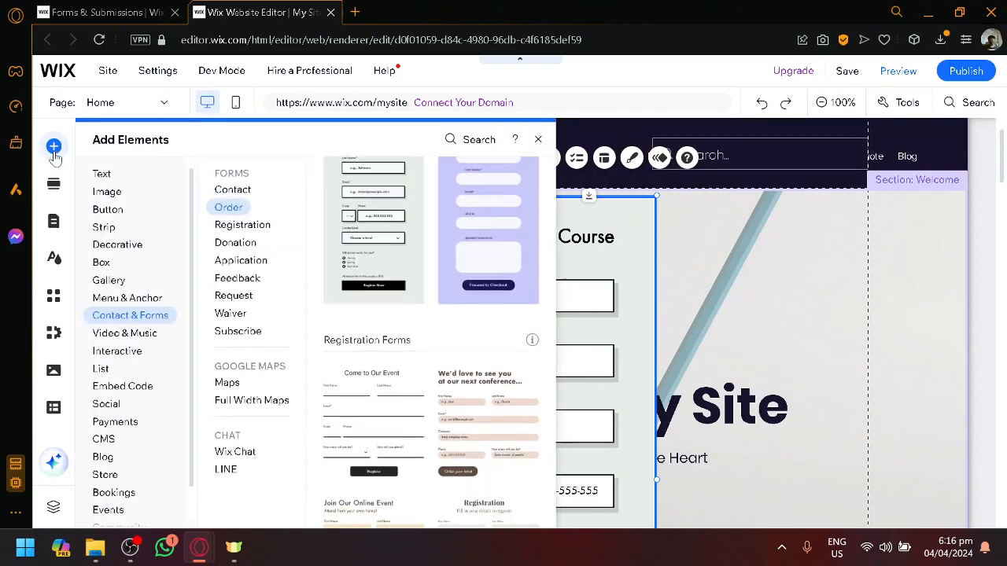
click(244, 195)
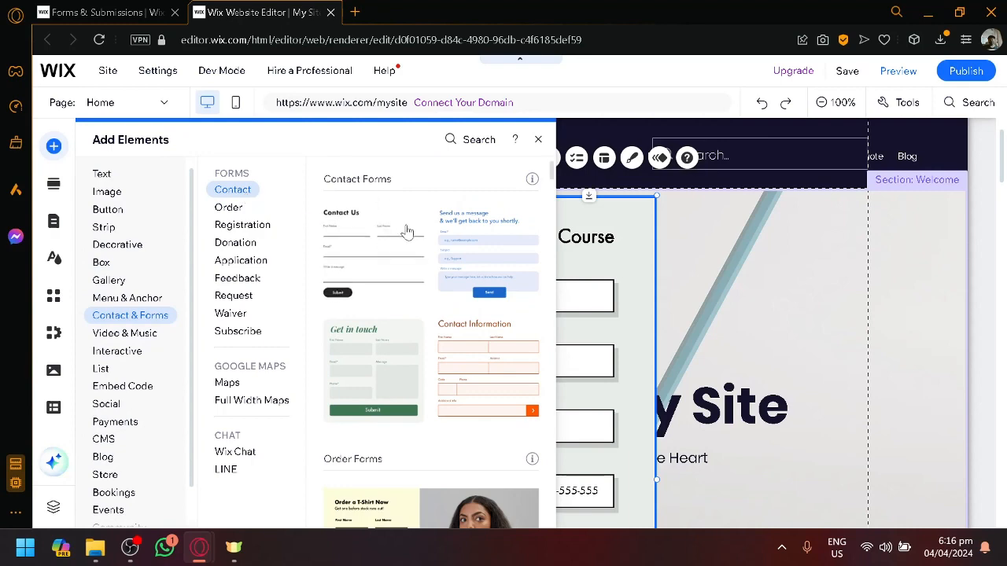
scroll(394, 236, down, 8)
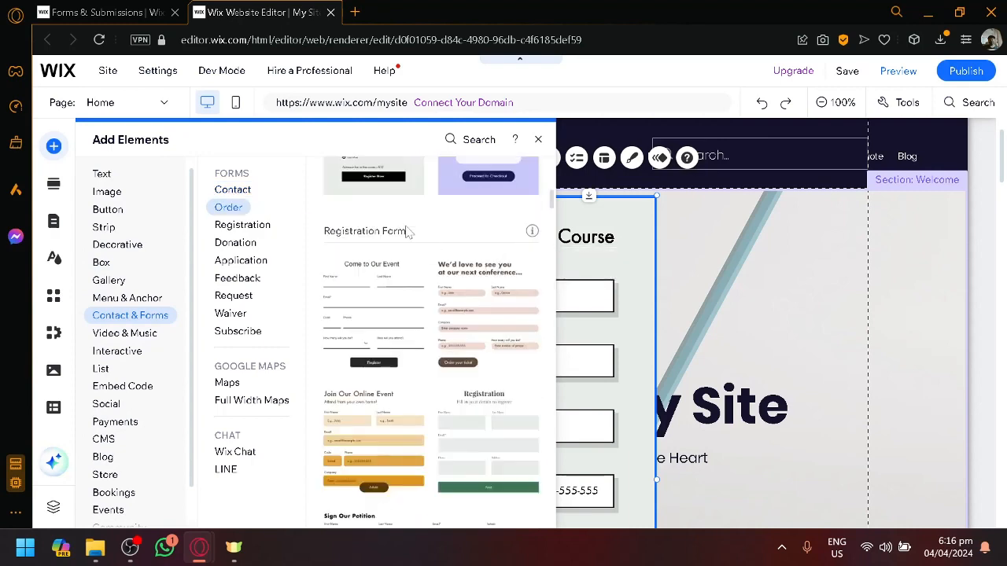
scroll(374, 247, up, 3)
scroll(437, 292, down, 3)
scroll(441, 297, up, 4)
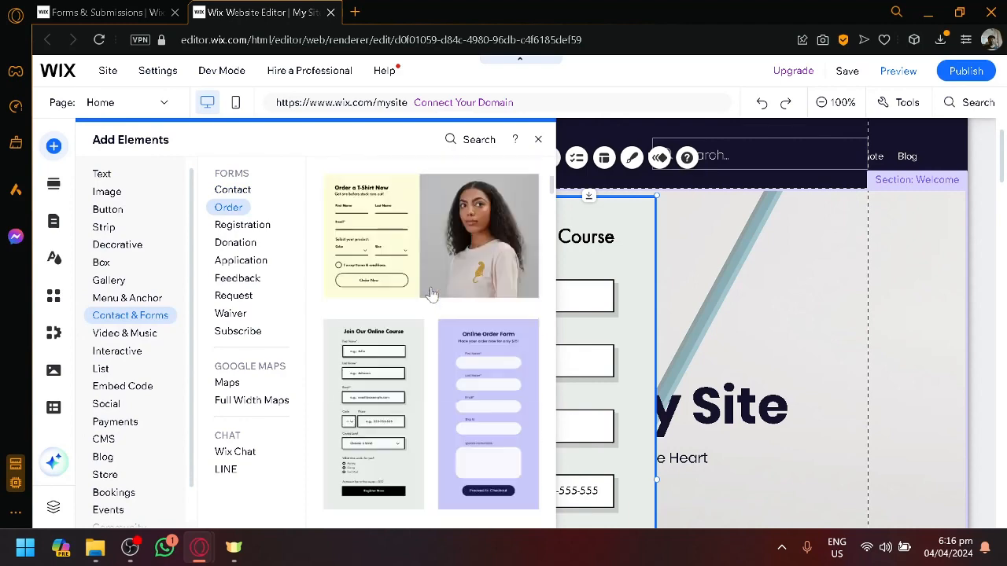
scroll(425, 291, down, 1)
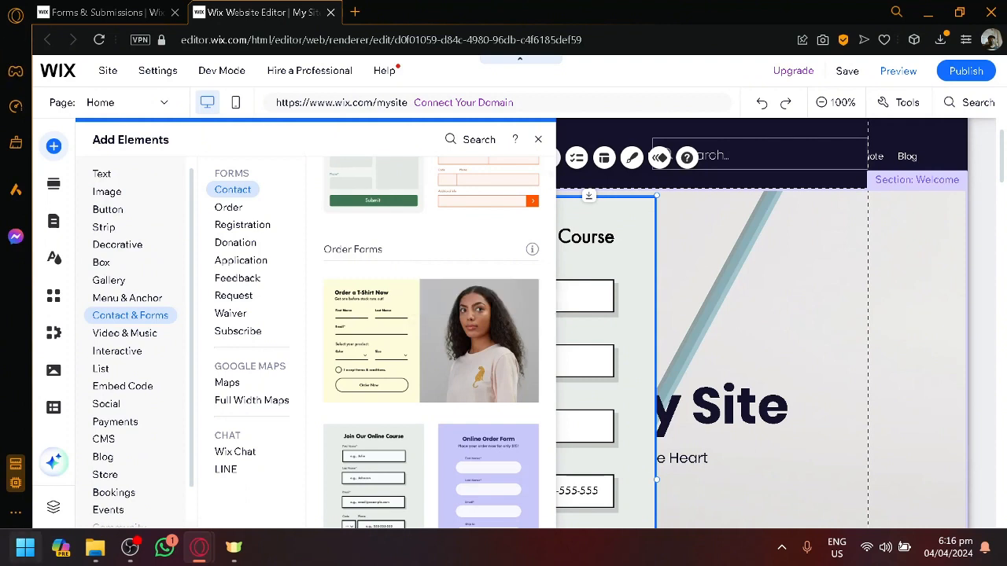
- Browse the Registration, Request, Donation and Application form template categories
click(253, 230)
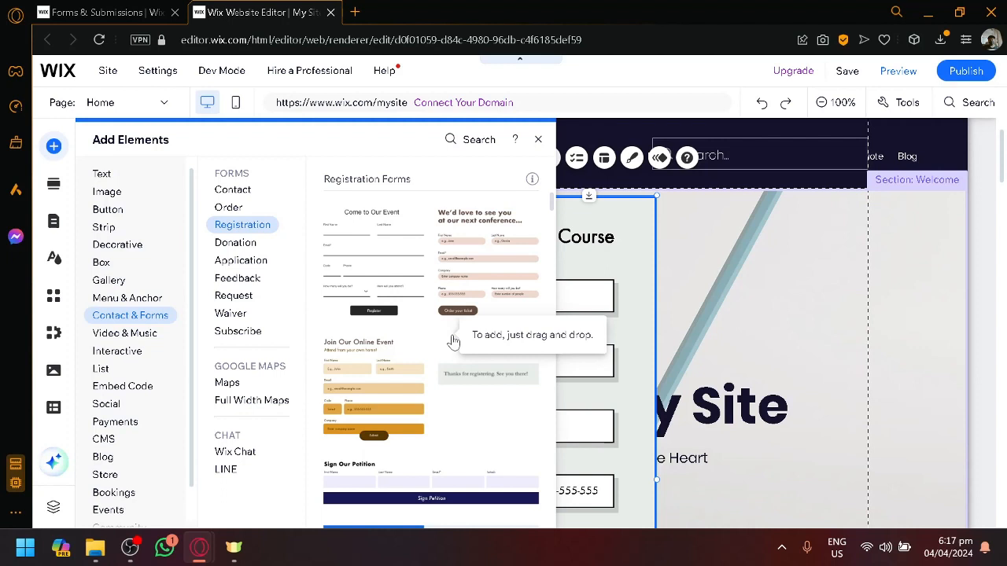
click(234, 244)
click(213, 303)
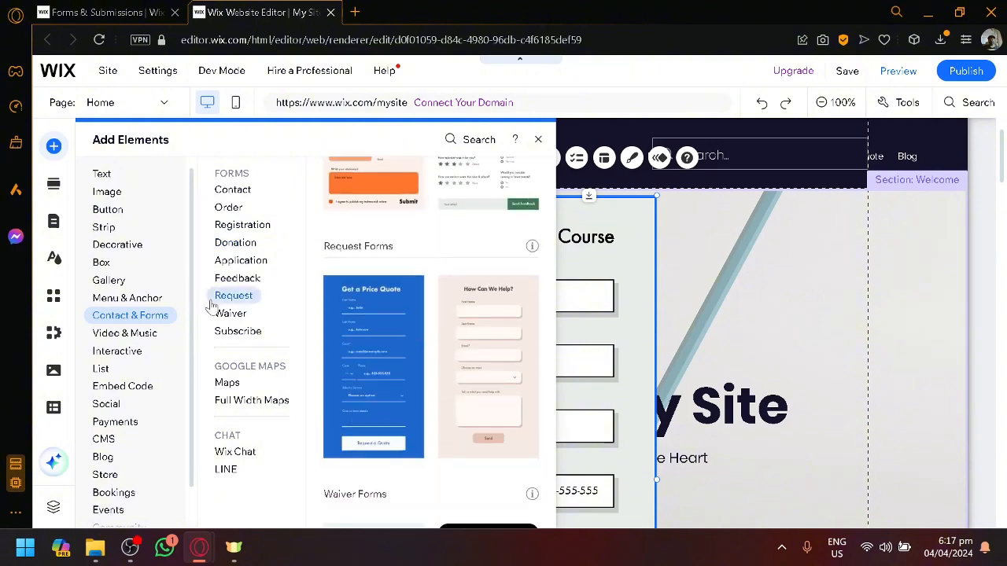
click(236, 244)
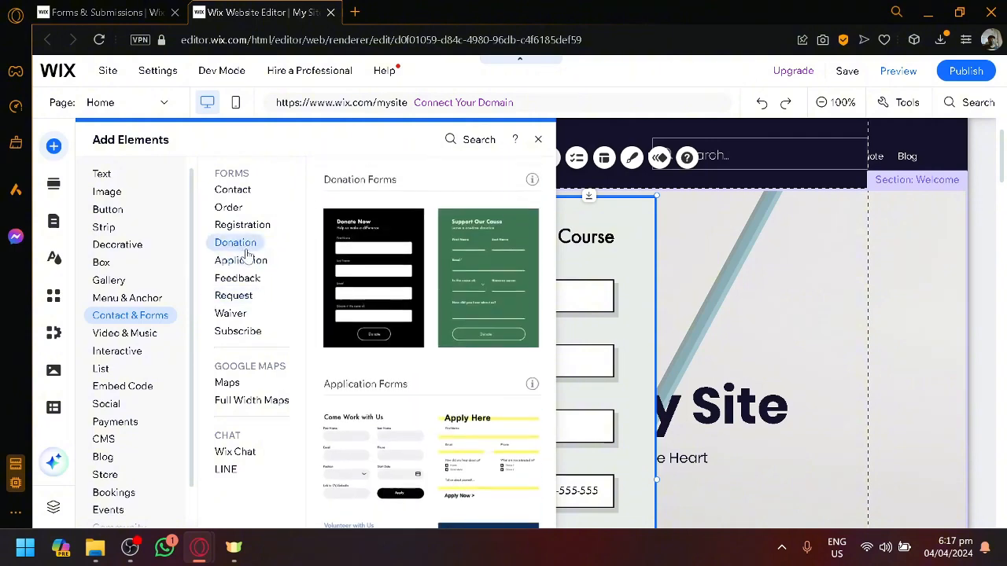
click(266, 261)
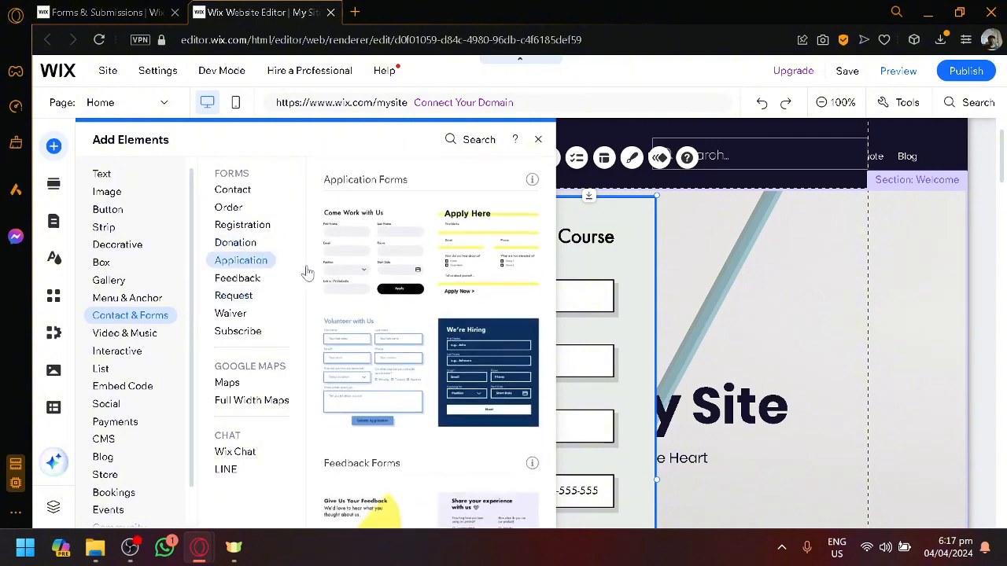
- Examine the Donation Forms and Application Forms templates up close
scroll(463, 334, up, 3)
scroll(462, 334, up, 5)
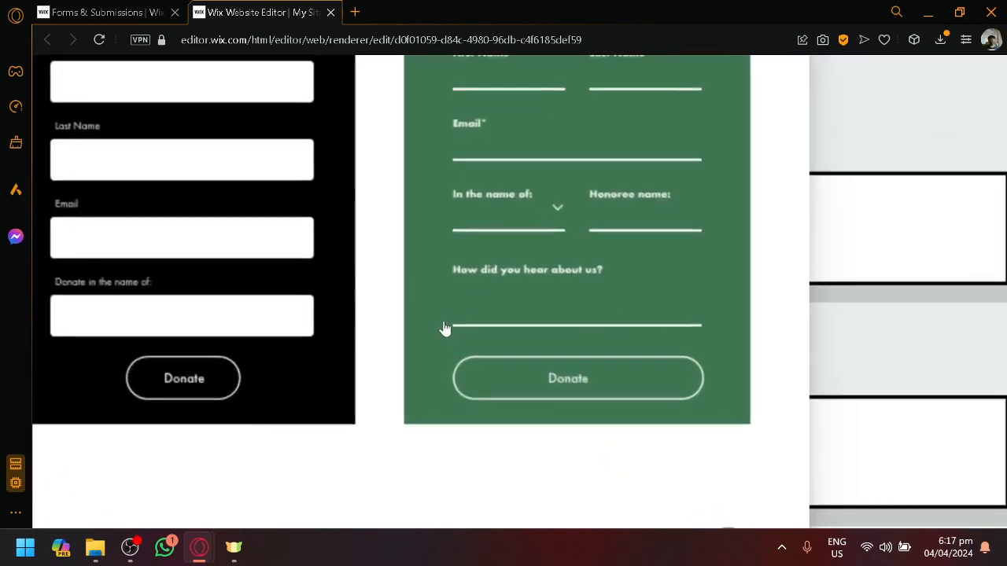
scroll(381, 349, up, 1)
scroll(377, 350, left, 1)
scroll(373, 360, down, 4)
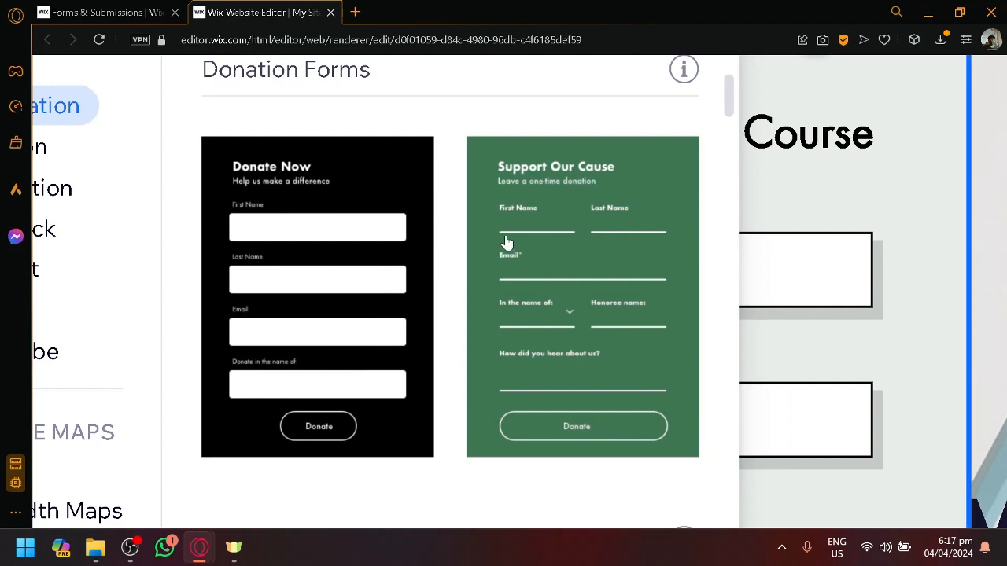
scroll(443, 273, down, 4)
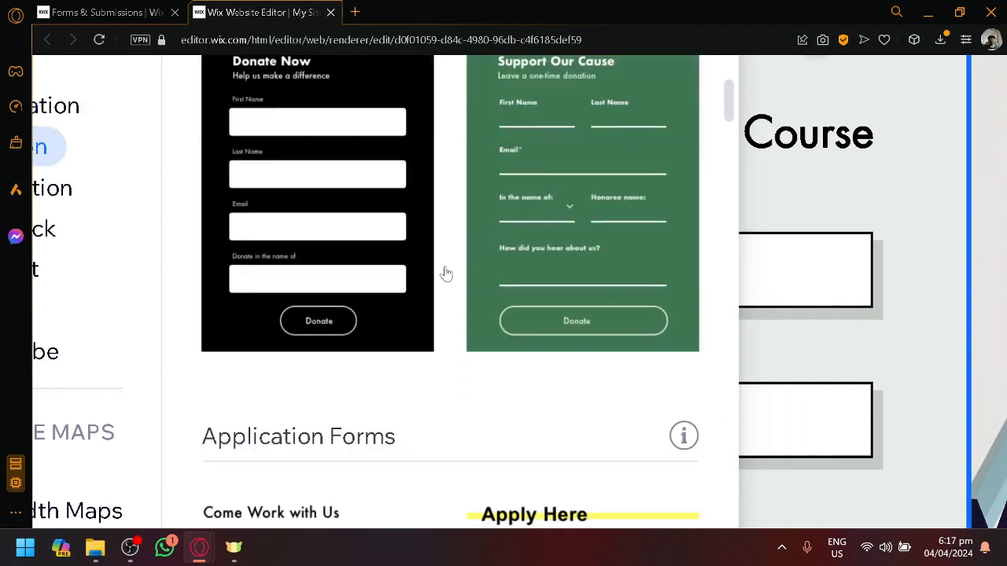
scroll(431, 274, down, 1)
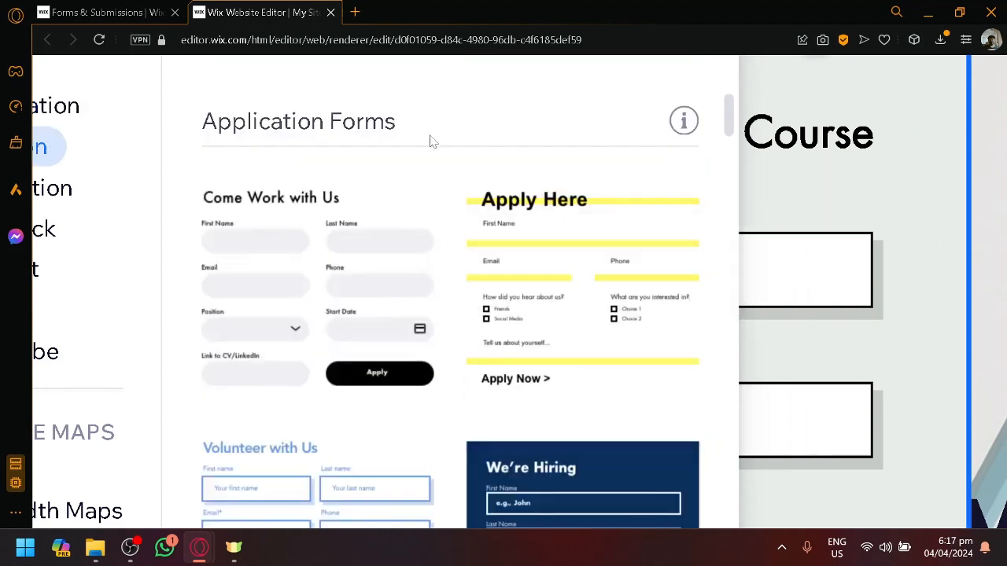
scroll(449, 140, down, 1)
scroll(448, 140, down, 3)
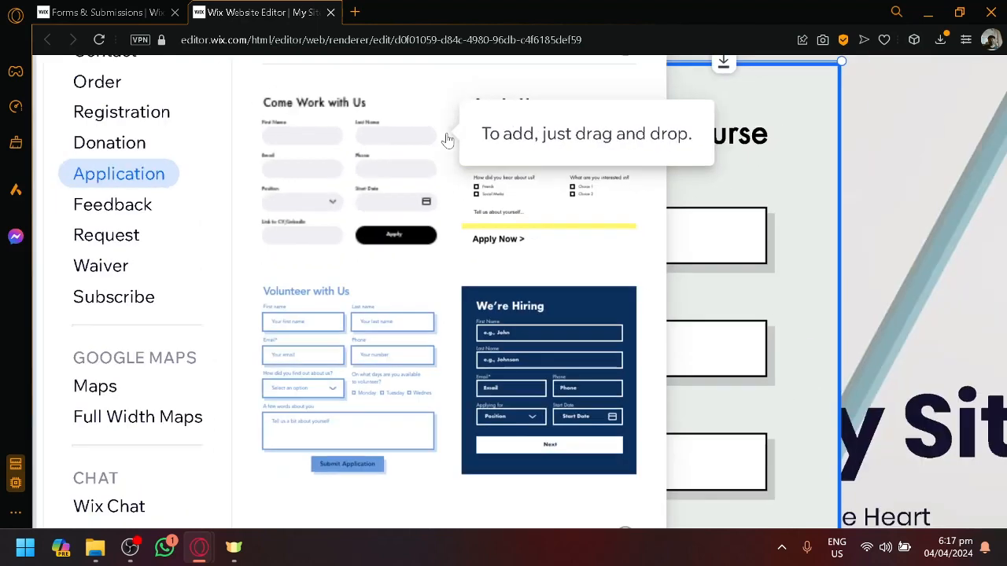
- Examine the Feedback, Request and Waiver form templates, then return to the Contact Forms at the start of the collection
scroll(440, 141, down, 2)
scroll(472, 212, down, 2)
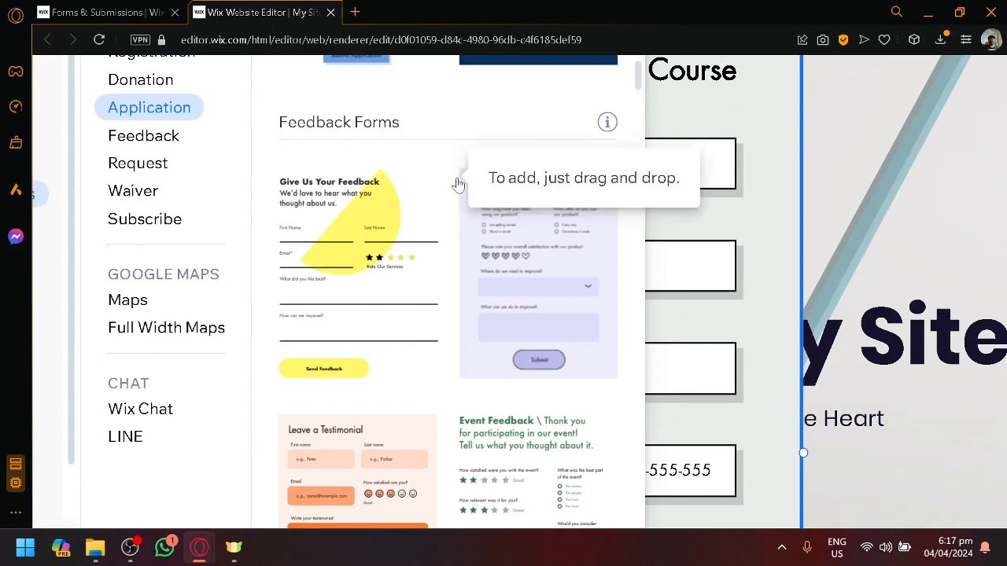
scroll(455, 189, down, 5)
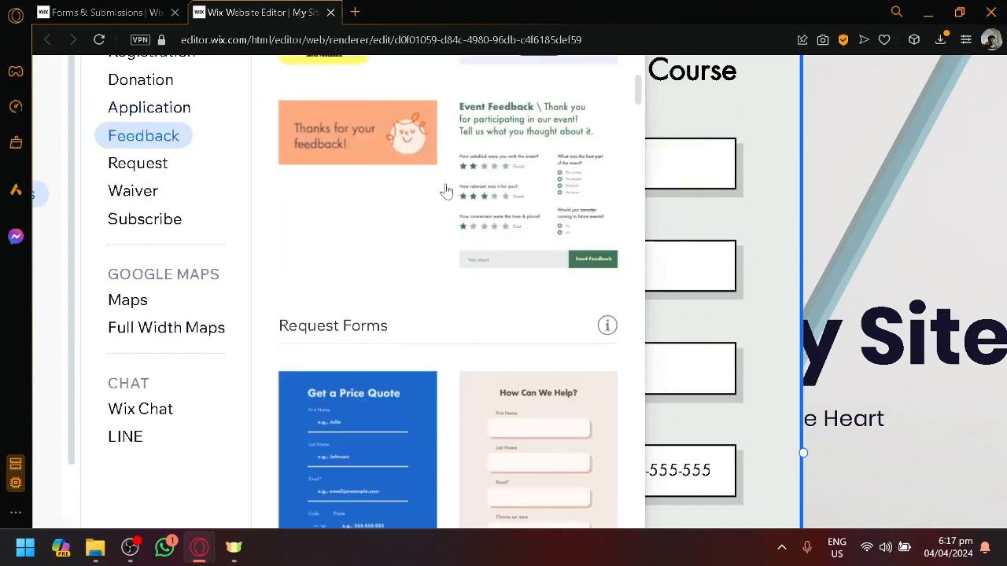
scroll(464, 235, down, 1)
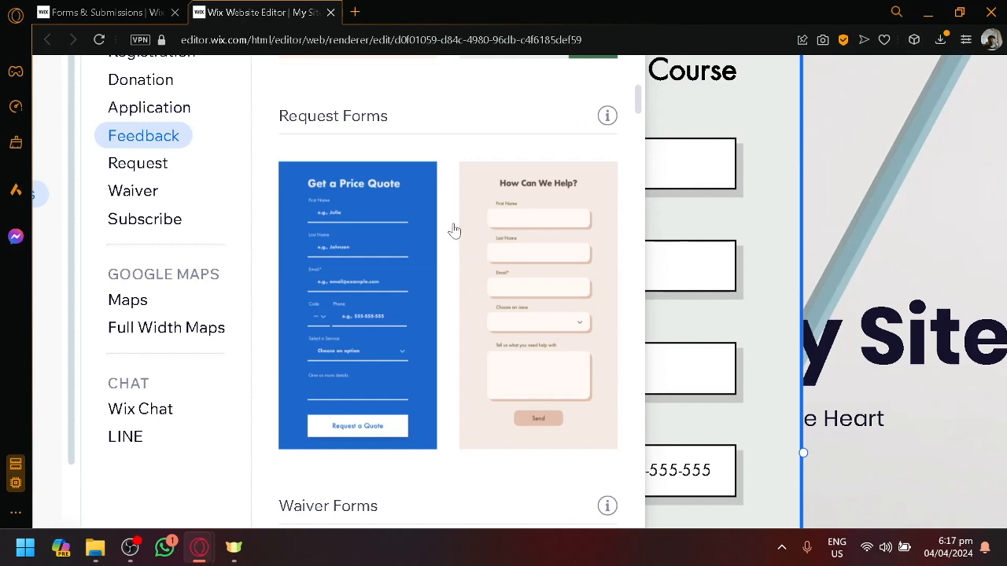
scroll(447, 230, down, 5)
scroll(440, 225, up, 1)
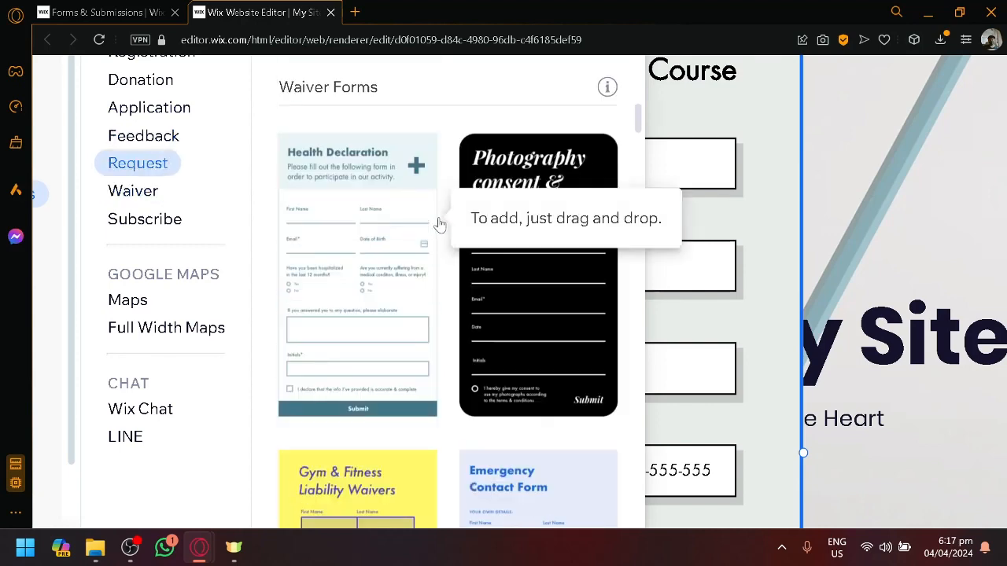
scroll(409, 280, down, 10)
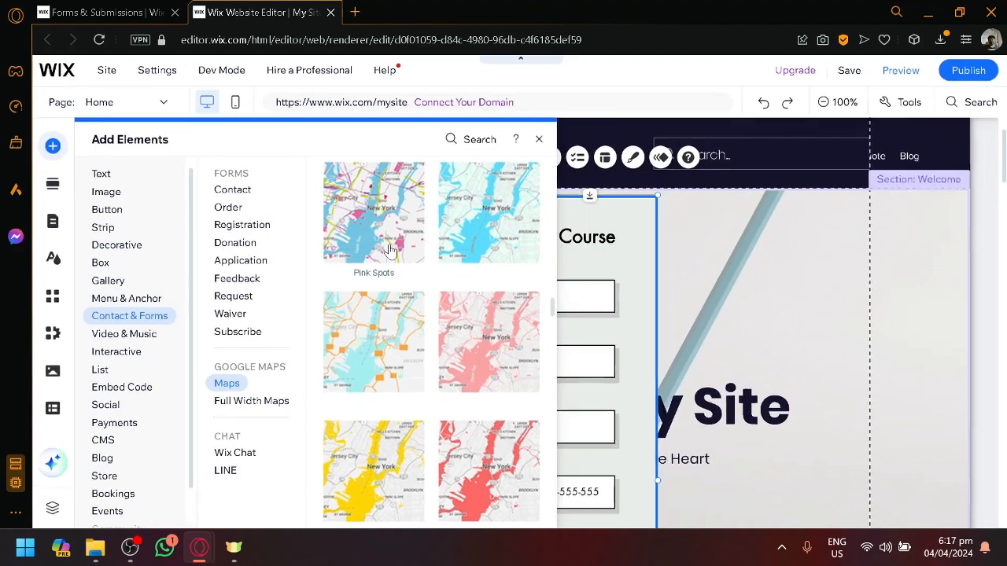
scroll(393, 256, up, 15)
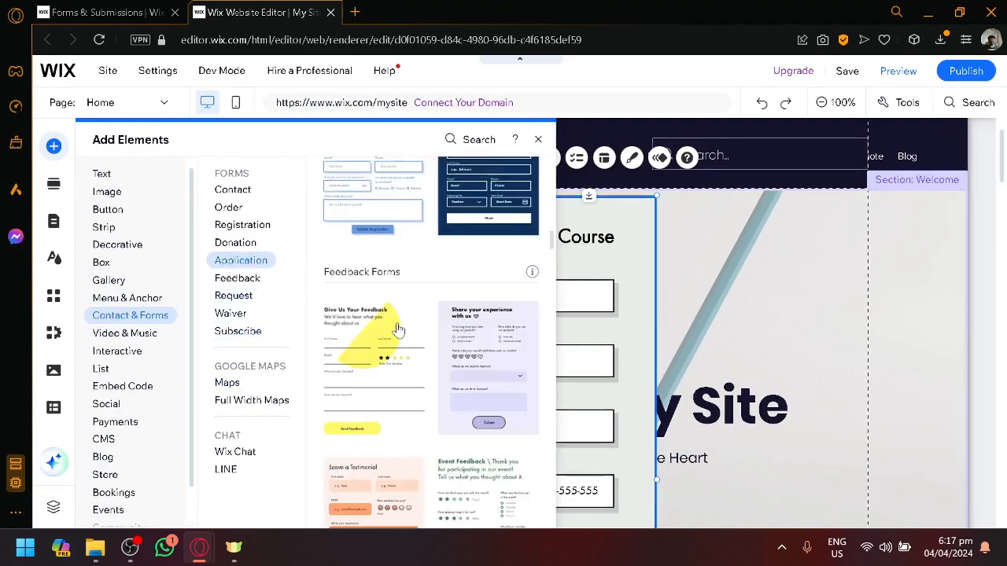
scroll(388, 332, up, 5)
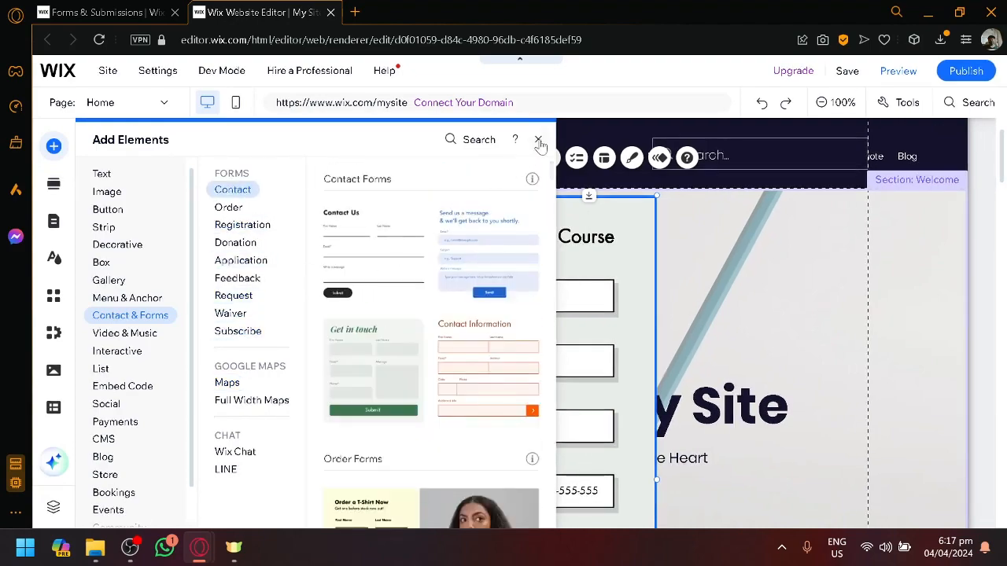
- Close the element collection and look over the Join Our Online Course form down to its submit message
click(571, 207)
scroll(647, 328, down, 4)
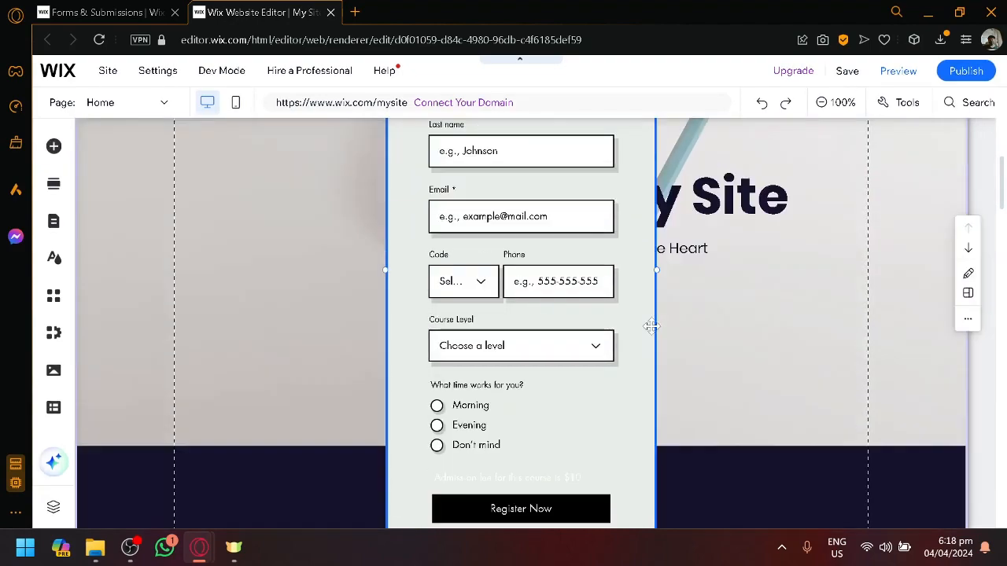
scroll(632, 315, down, 10)
scroll(622, 299, up, 10)
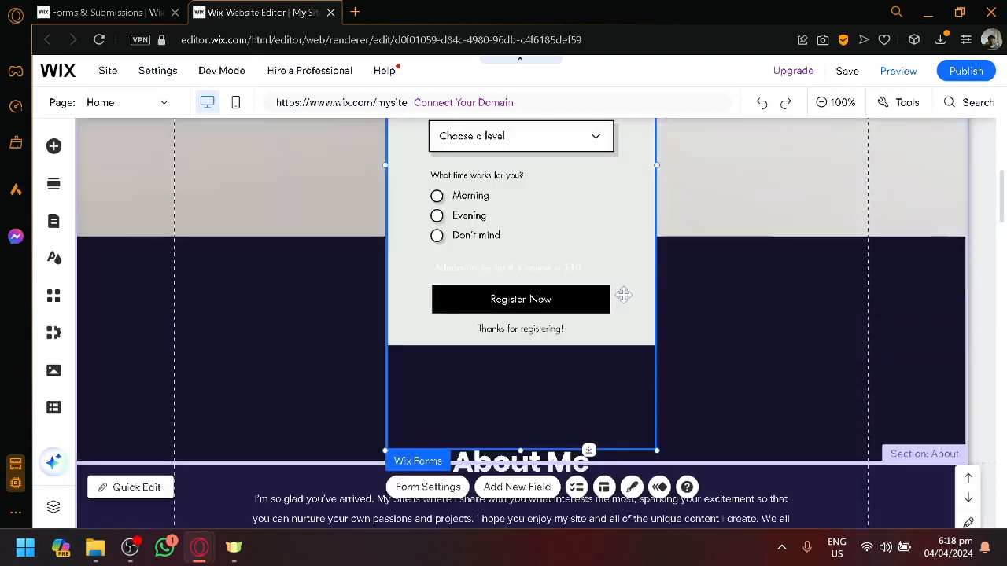
scroll(779, 316, up, 4)
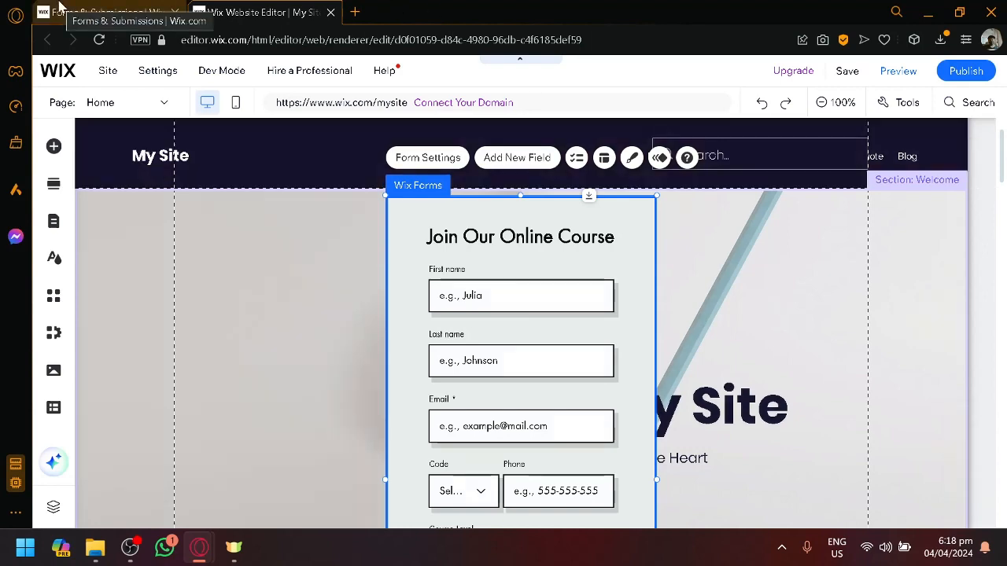
- Switch to the Forms & Submissions dashboard and start creating another form so its Create a form templates are offered
click(60, 9)
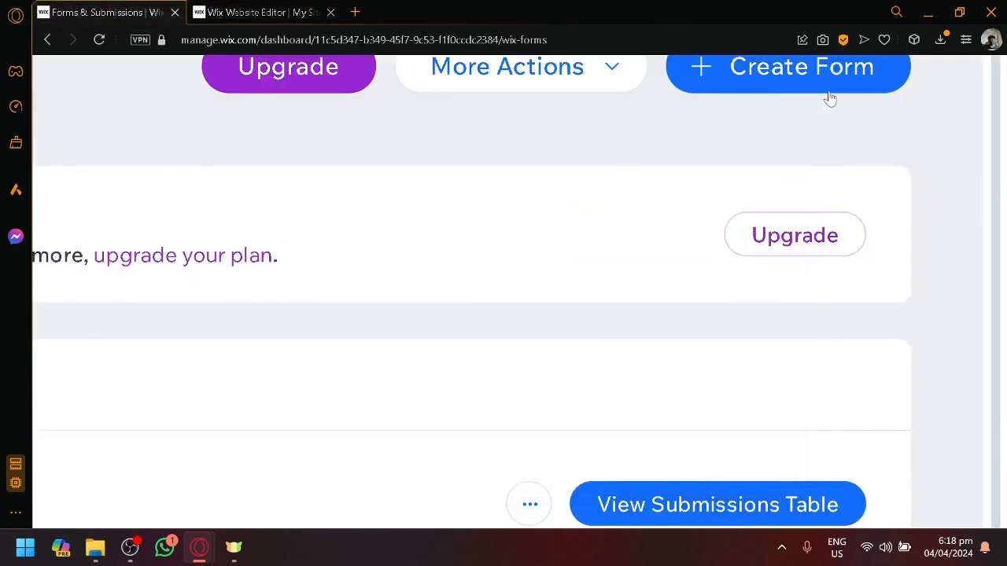
click(824, 87)
click(656, 153)
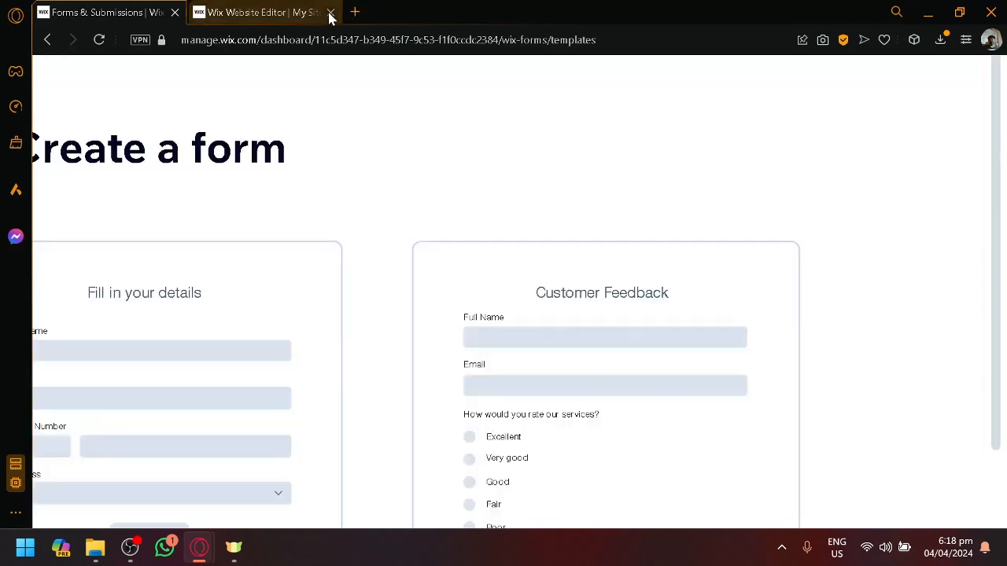
- Close the website editor tab and start a new form from the Client info template
click(330, 11)
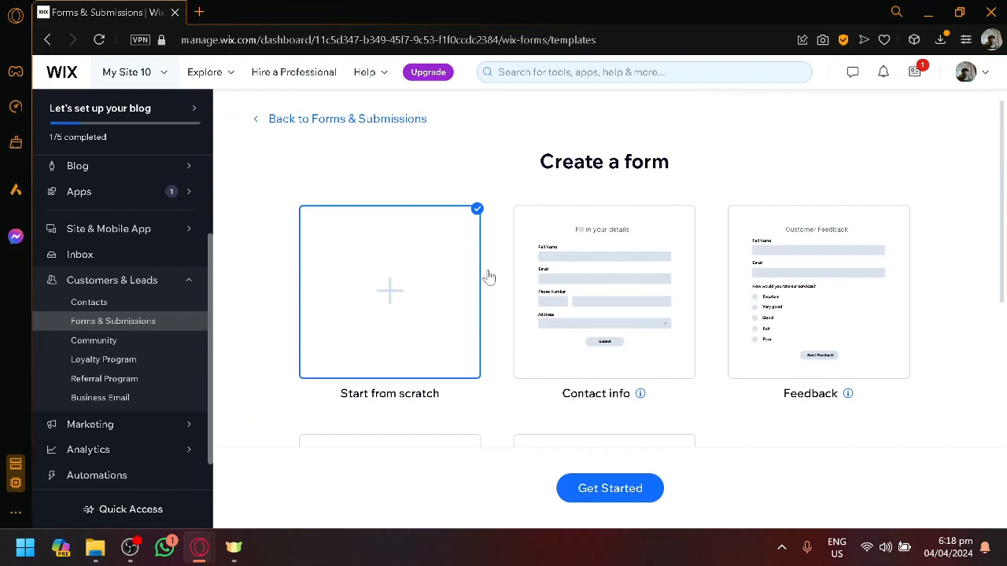
scroll(606, 251, down, 3)
scroll(644, 258, up, 3)
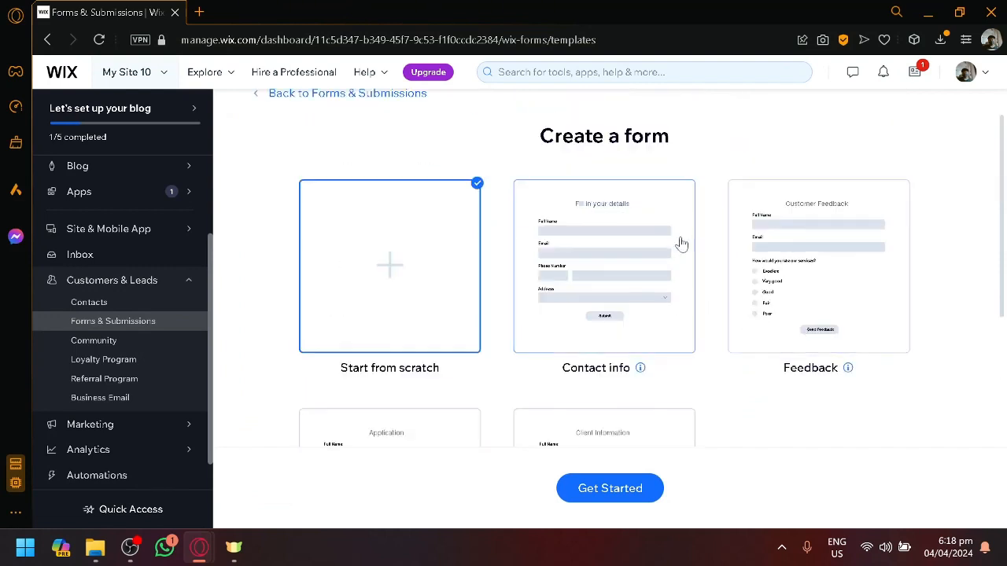
scroll(744, 255, down, 3)
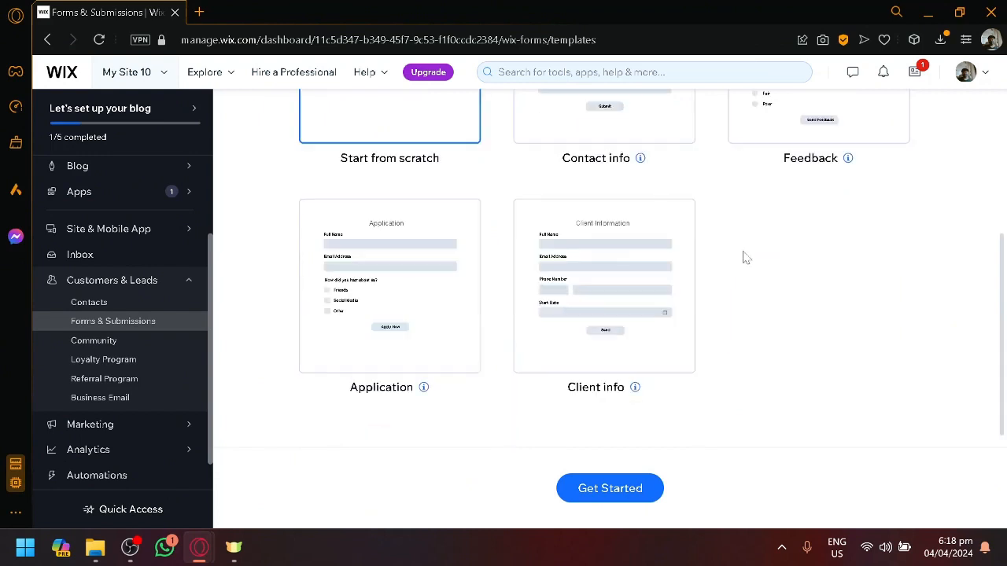
click(649, 291)
click(634, 495)
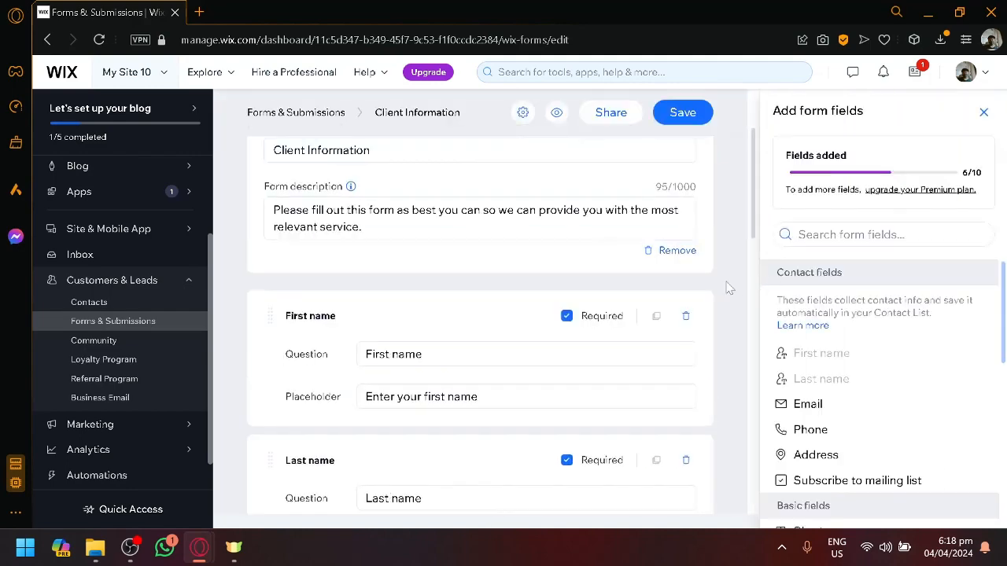
- Look over the Client Information form from its title down to the thank you message and back
scroll(620, 259, down, 4)
scroll(620, 259, up, 5)
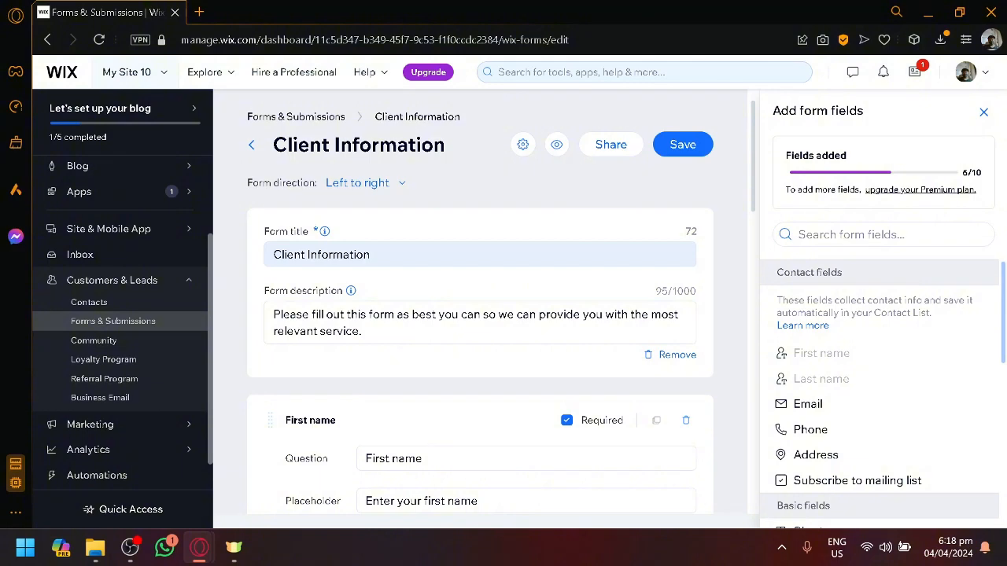
scroll(600, 253, down, 10)
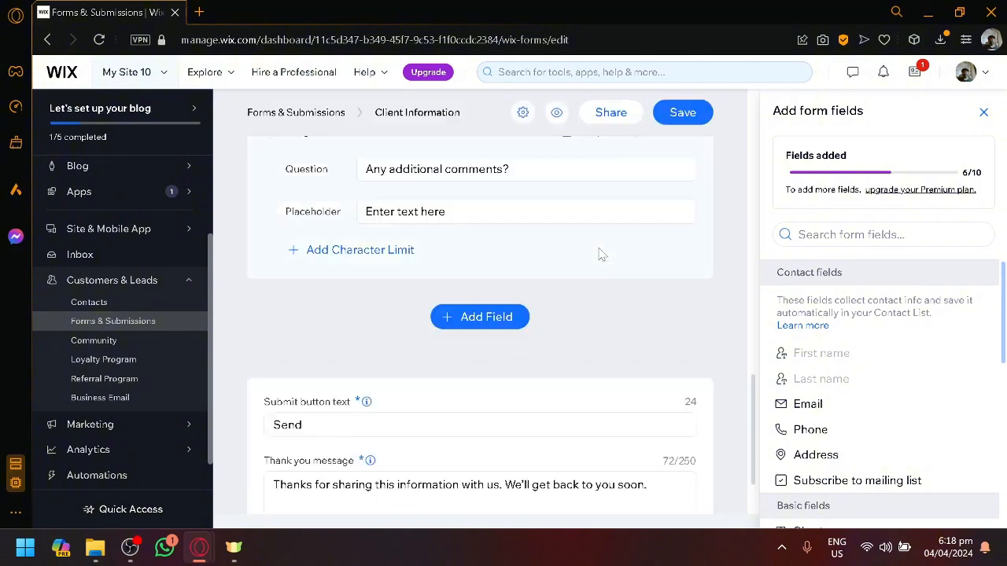
scroll(599, 253, up, 10)
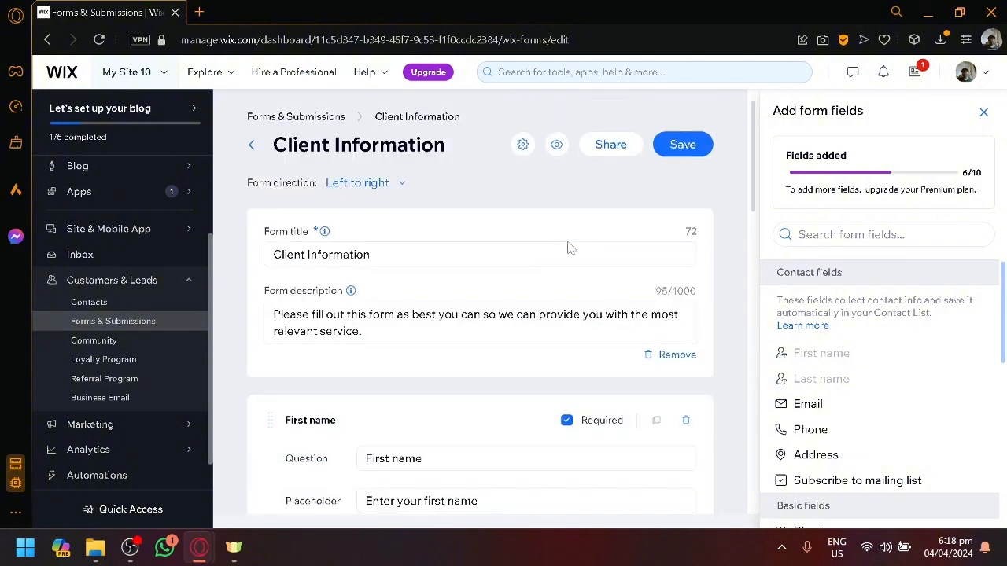
scroll(541, 228, down, 10)
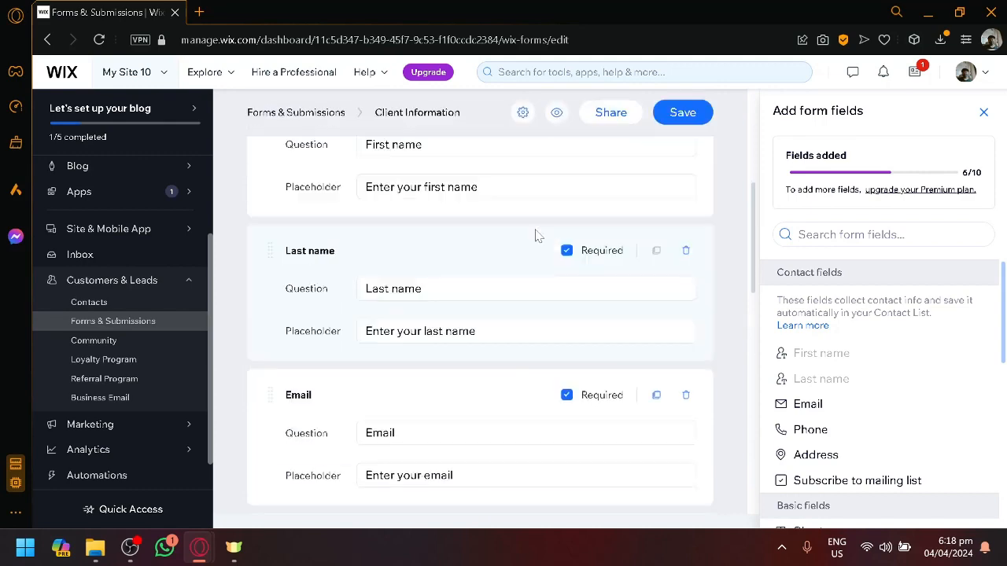
scroll(535, 229, up, 5)
scroll(526, 240, up, 5)
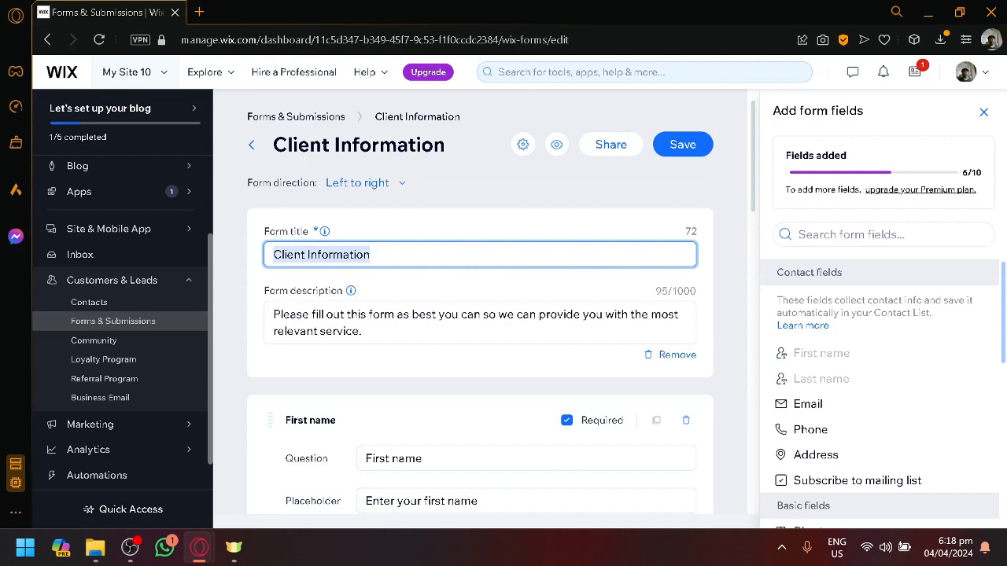
- Examine the form's title and description texts, and the question and placeholder texts of the First name field
click(434, 305)
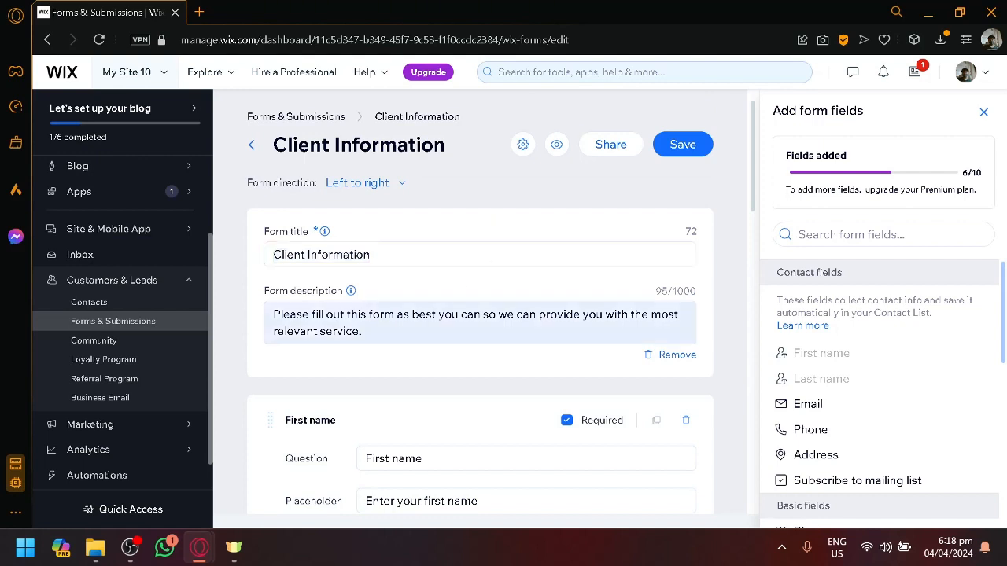
click(442, 334)
key(ctrl+a)
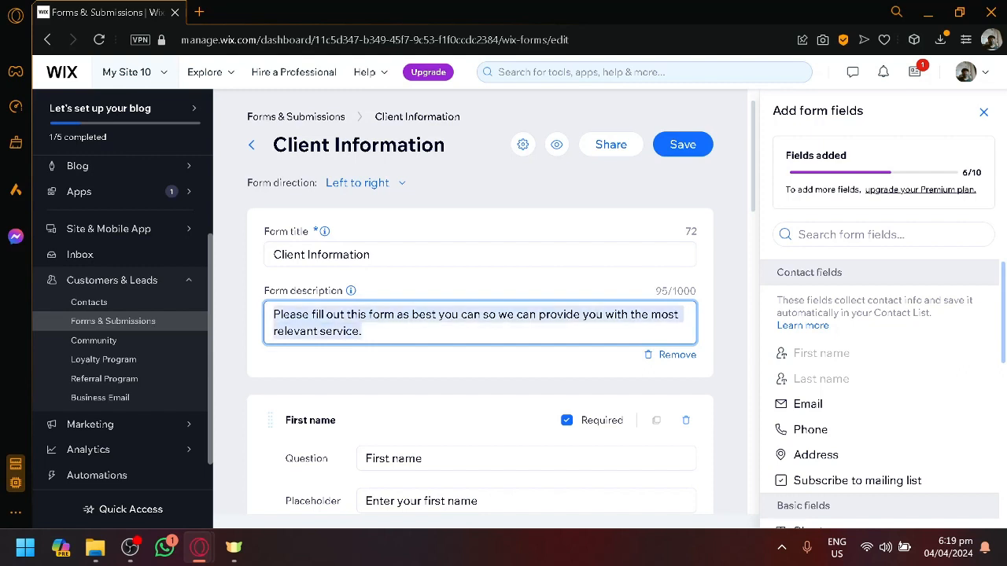
drag(274, 315, 374, 333)
scroll(377, 352, down, 2)
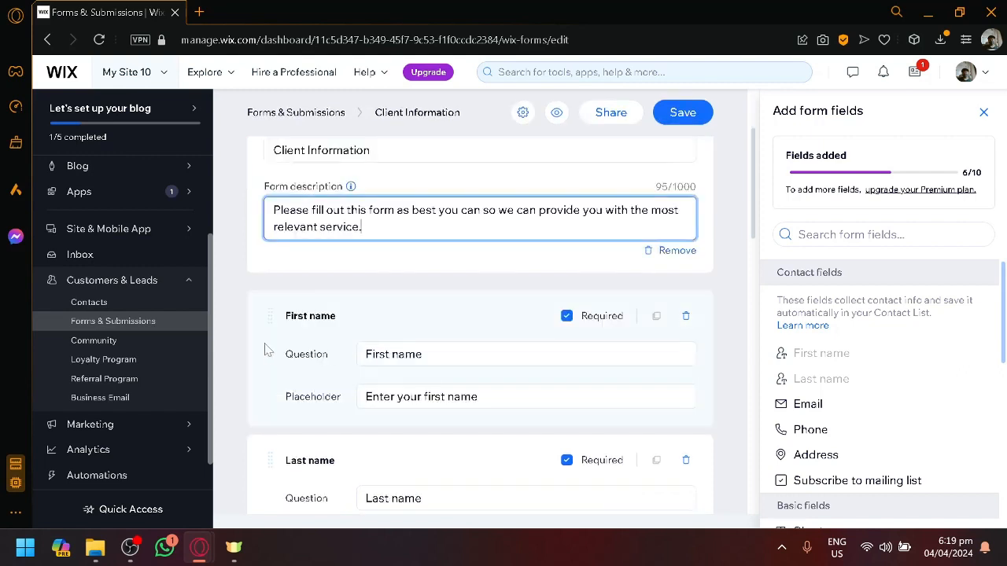
scroll(351, 317, down, 2)
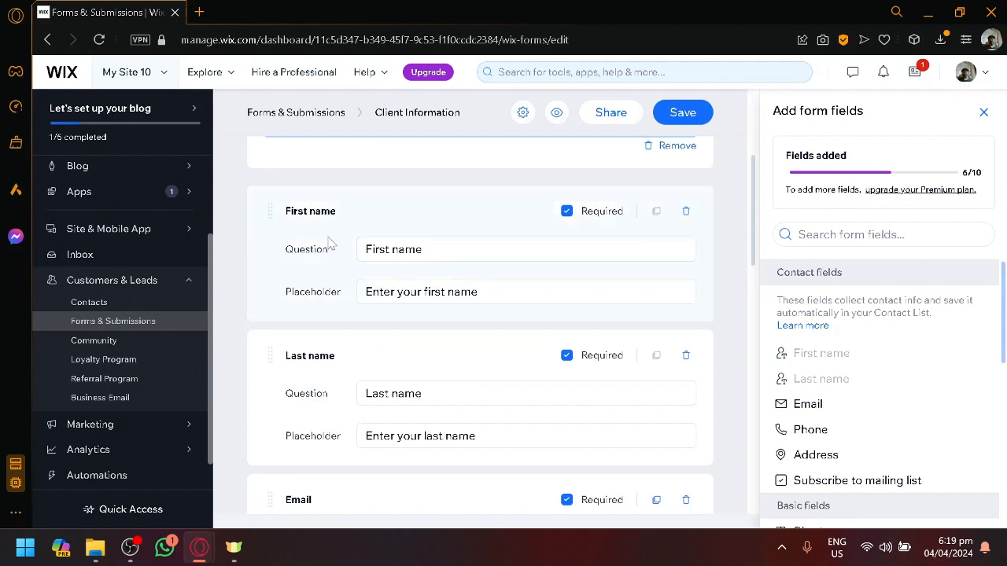
click(433, 249)
double_click(433, 250)
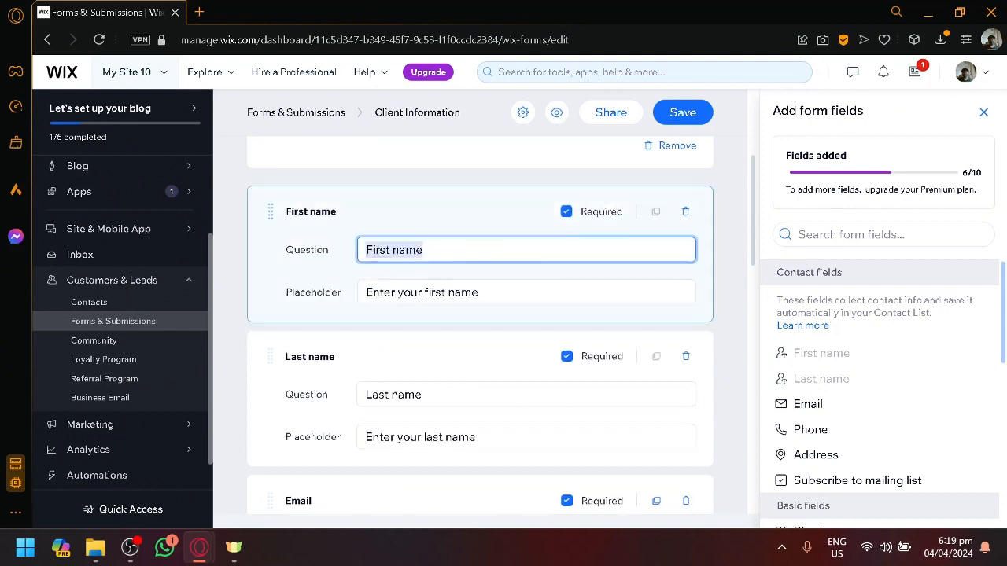
click(438, 293)
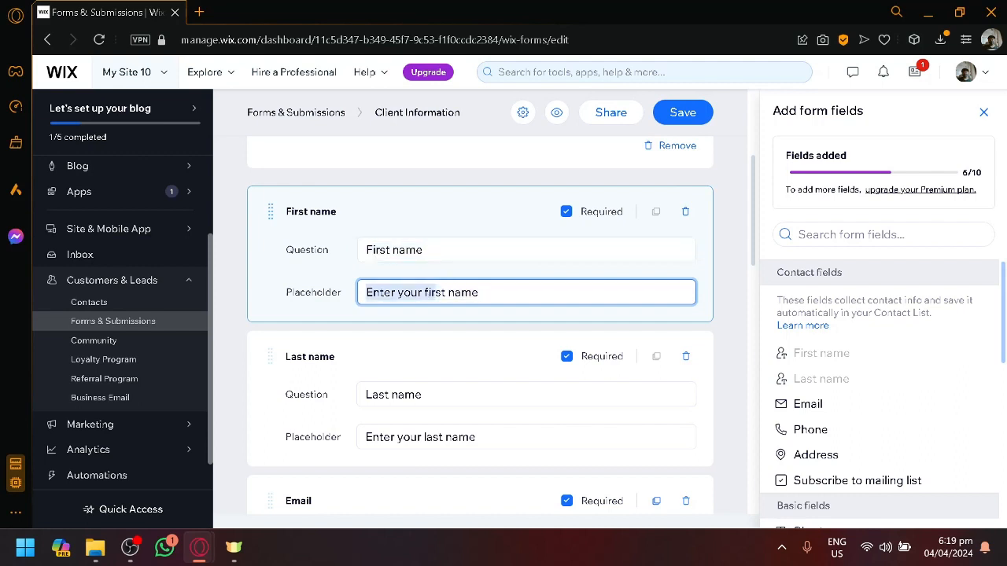
click(483, 292)
drag(483, 292, 319, 283)
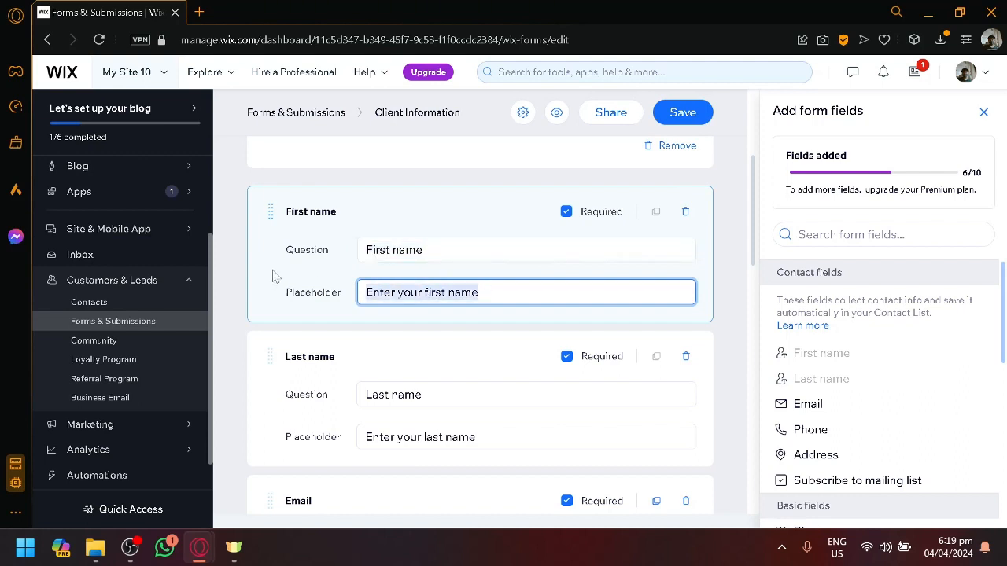
click(479, 292)
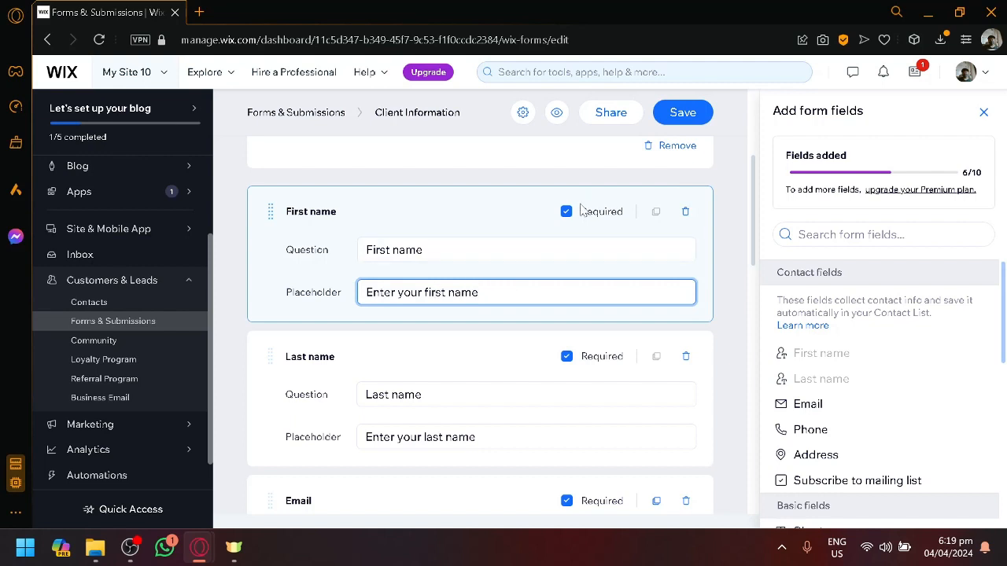
- Delete the Phone field from the Client Information form
scroll(586, 252, down, 2)
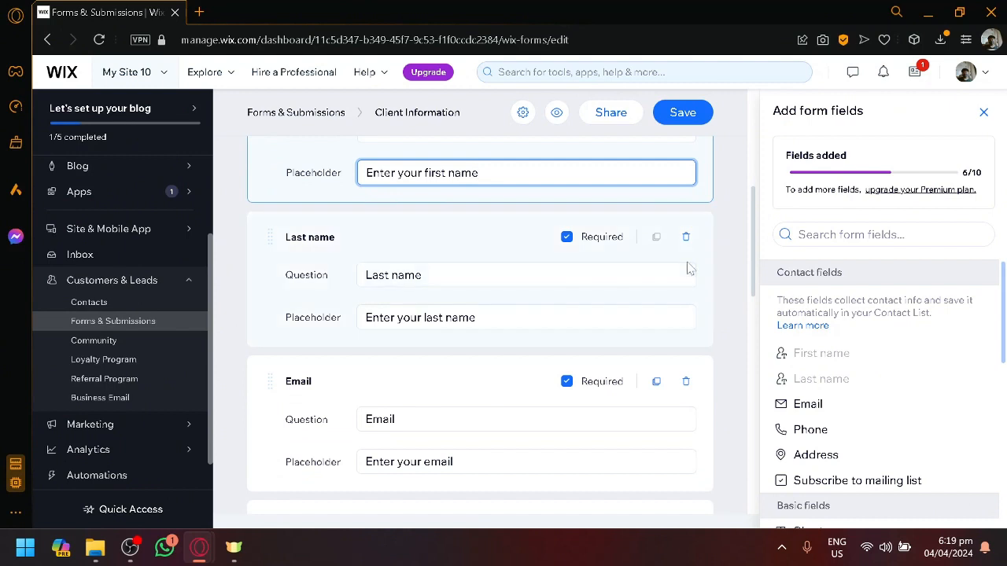
scroll(689, 269, down, 5)
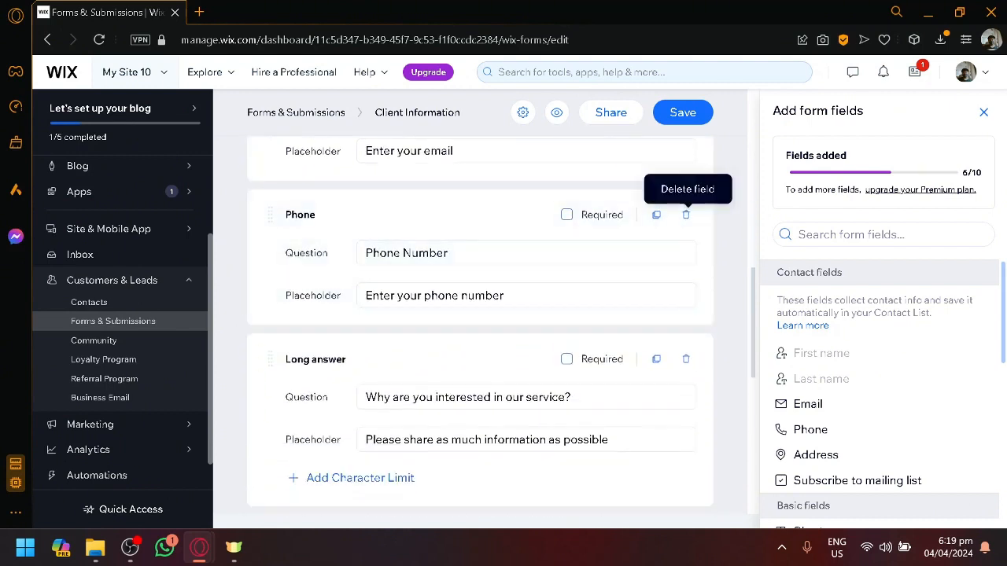
click(685, 216)
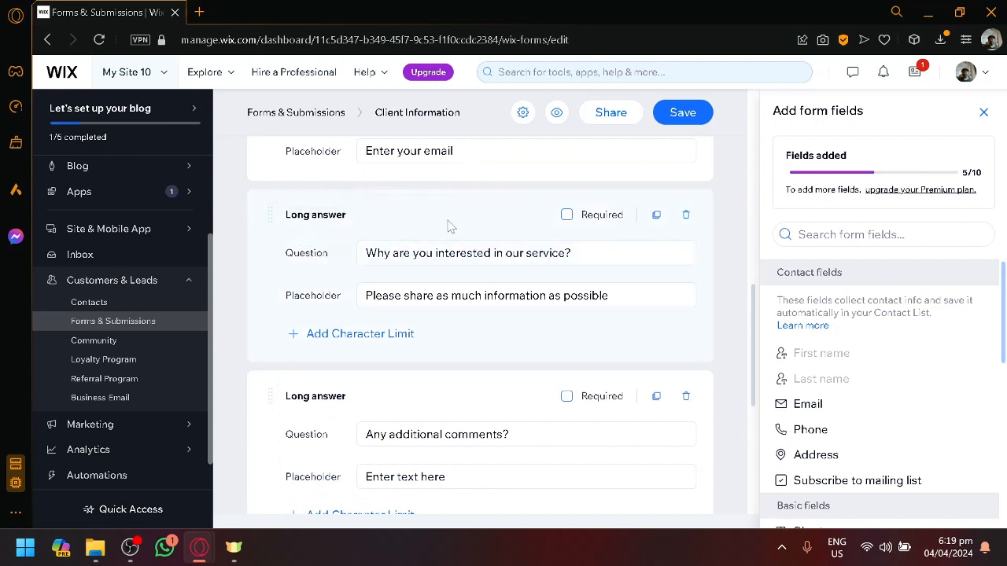
- Add a Short answer field from the basic fields below the additional comments question
scroll(446, 227, down, 4)
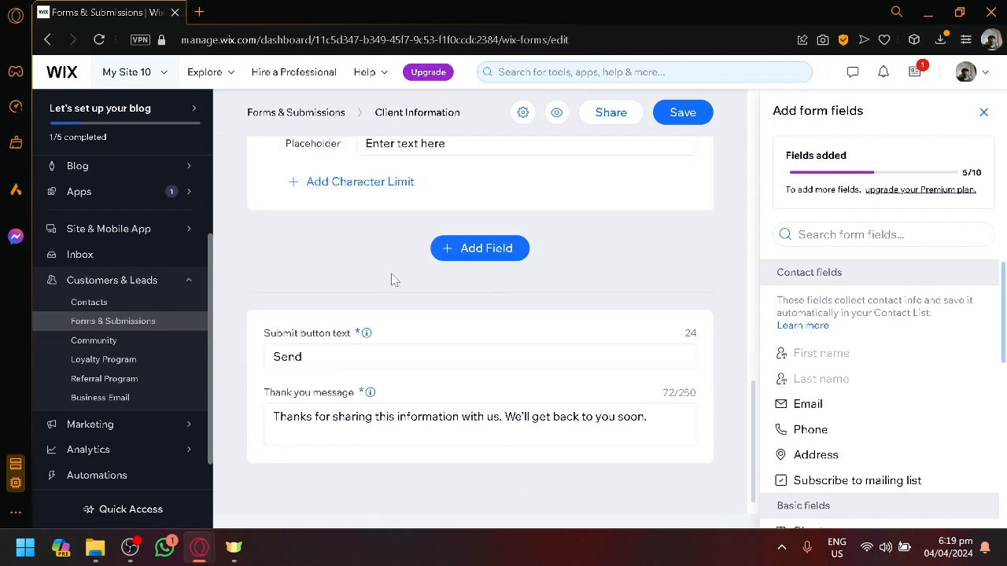
click(475, 248)
click(459, 255)
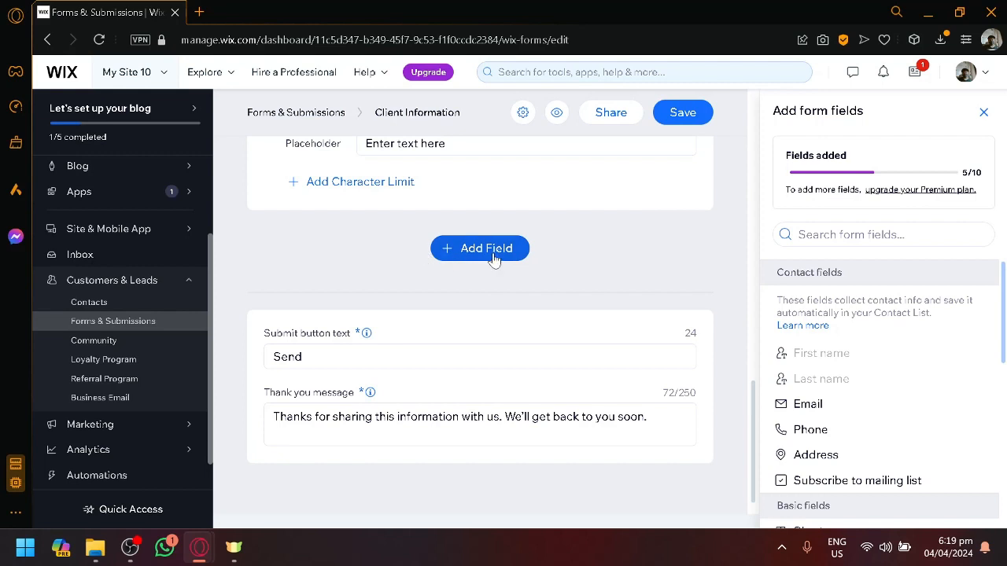
click(493, 253)
scroll(493, 312, up, 1)
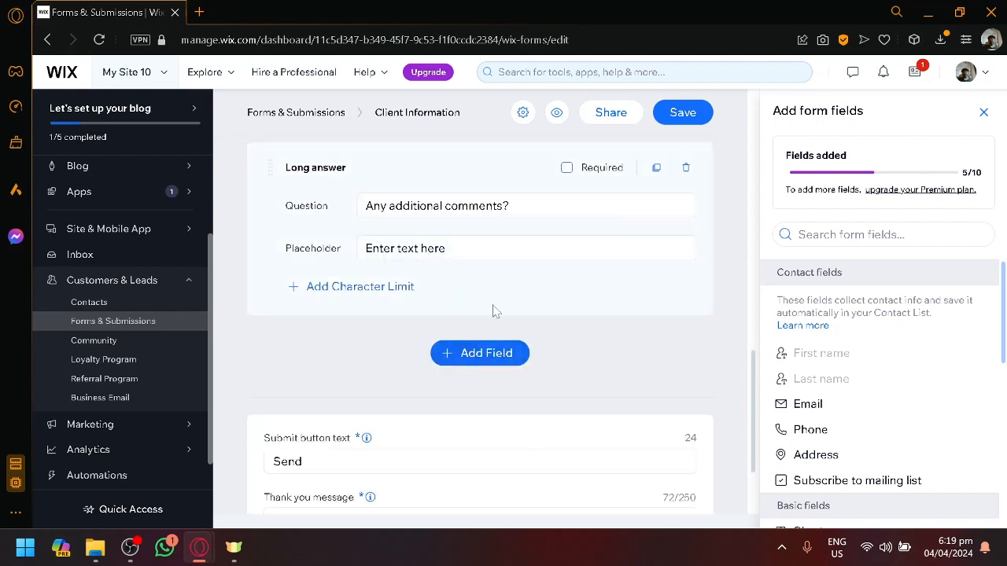
click(481, 353)
scroll(873, 331, down, 6)
scroll(876, 348, up, 4)
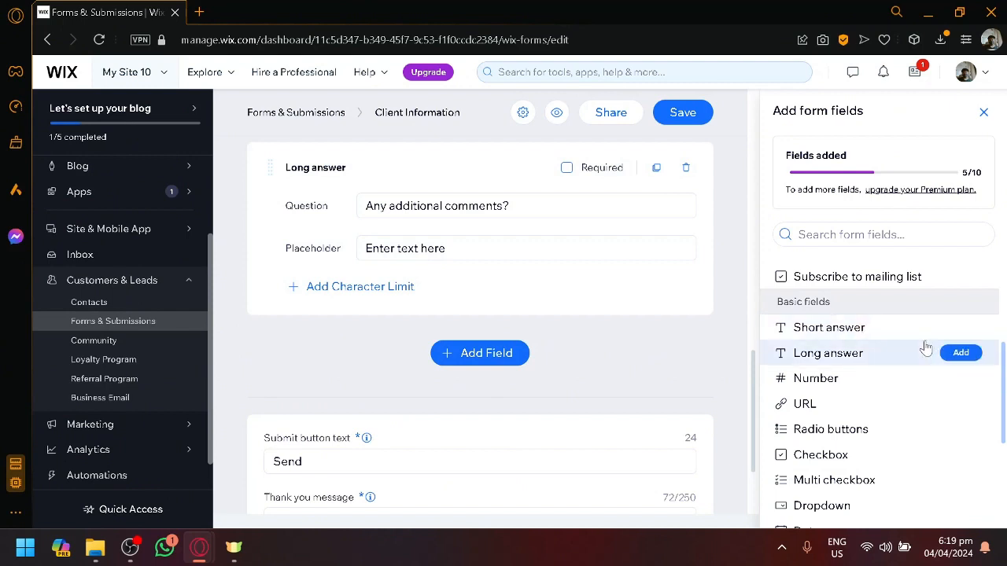
scroll(884, 344, down, 1)
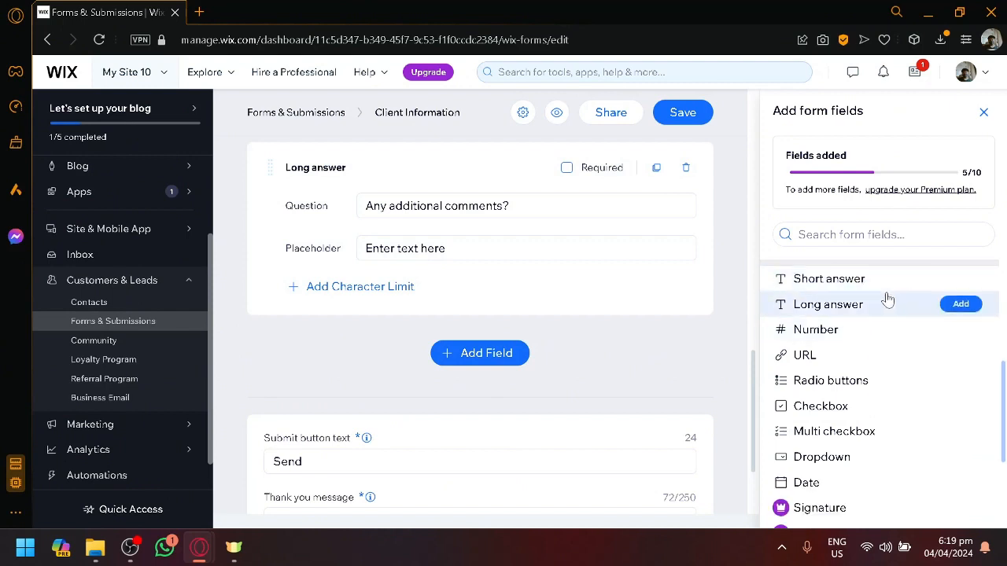
click(961, 278)
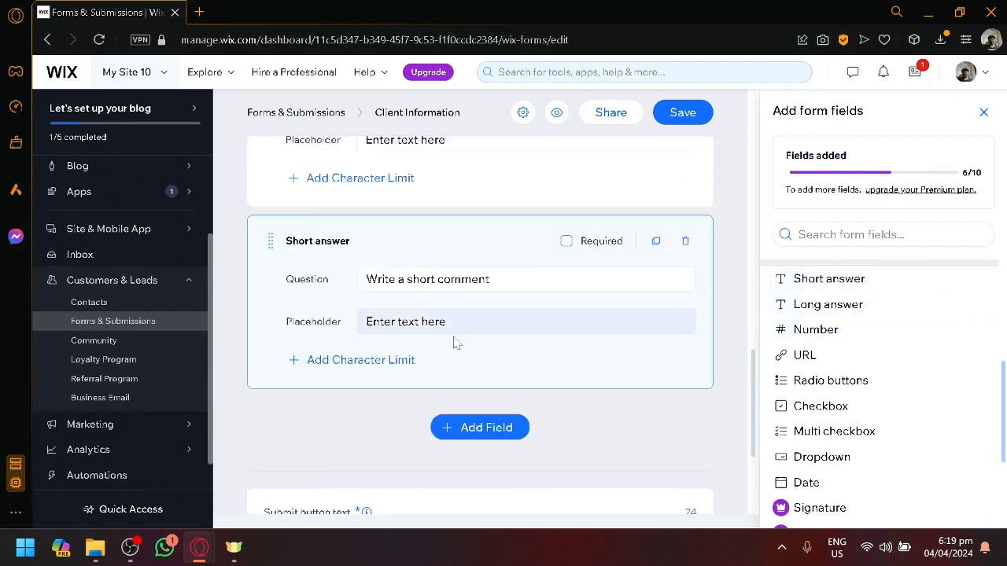
- Add a URL field and a Radio buttons field at the end of the form's questions
click(948, 355)
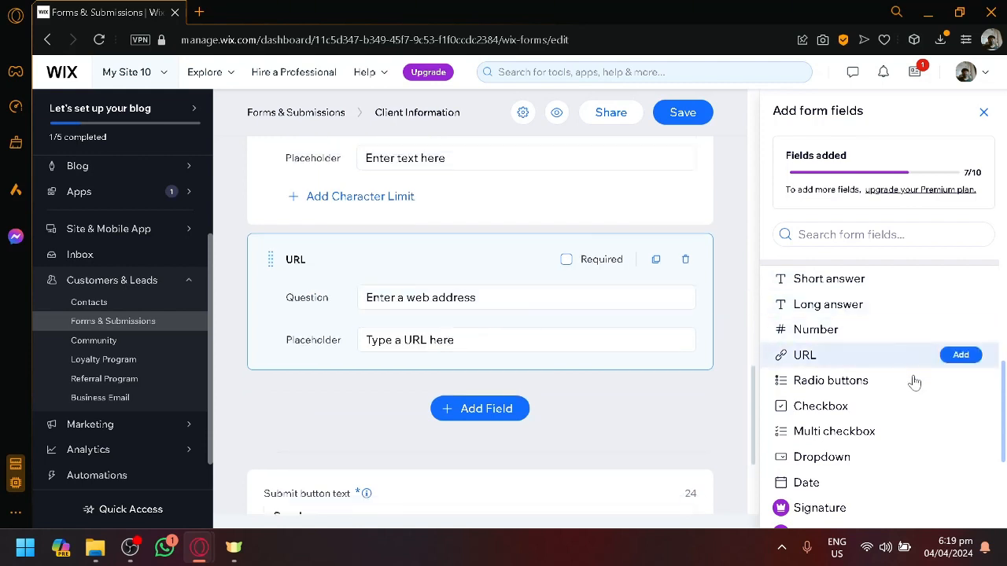
click(961, 381)
scroll(962, 397, down, 2)
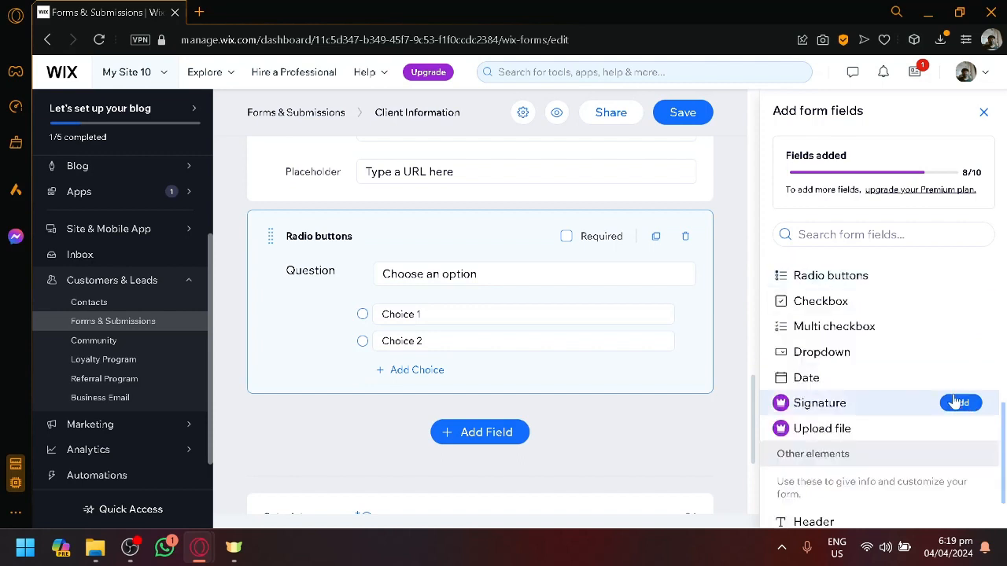
mouse_move(887, 326)
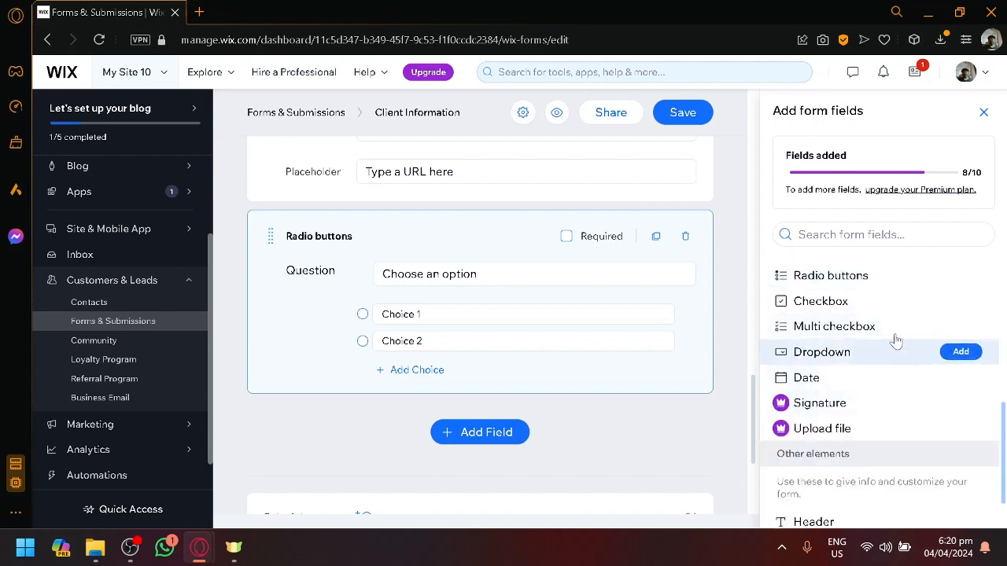
scroll(889, 317, down, 2)
scroll(689, 333, down, 2)
double_click(548, 360)
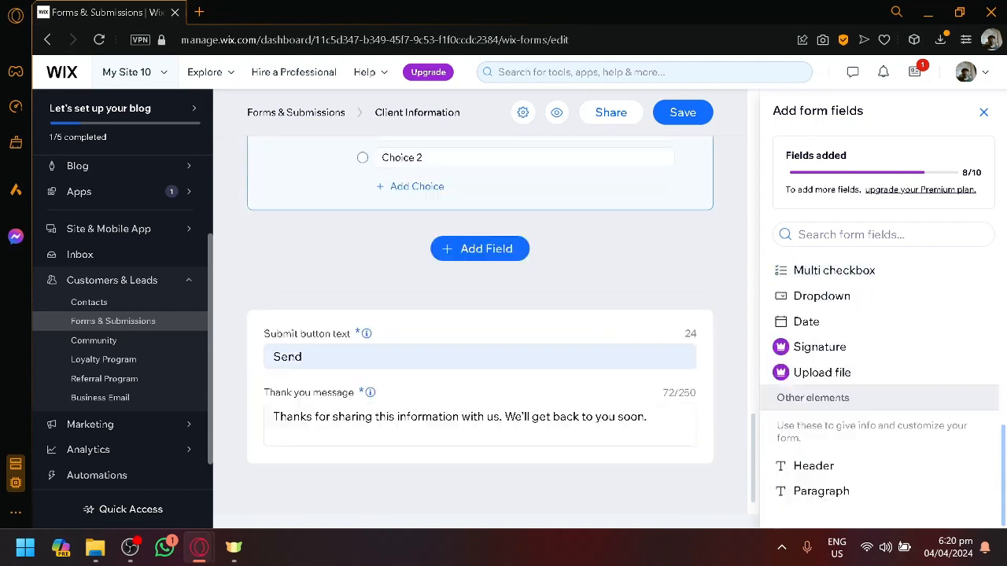
- Try to save the Client Information form, and request its live version with the save-and-open option
scroll(580, 353, up, 10)
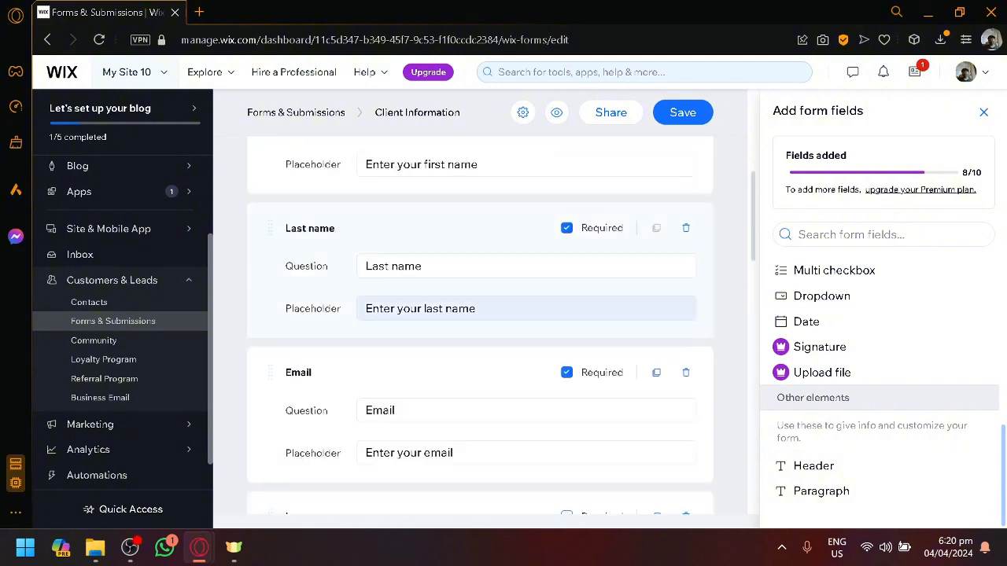
click(705, 143)
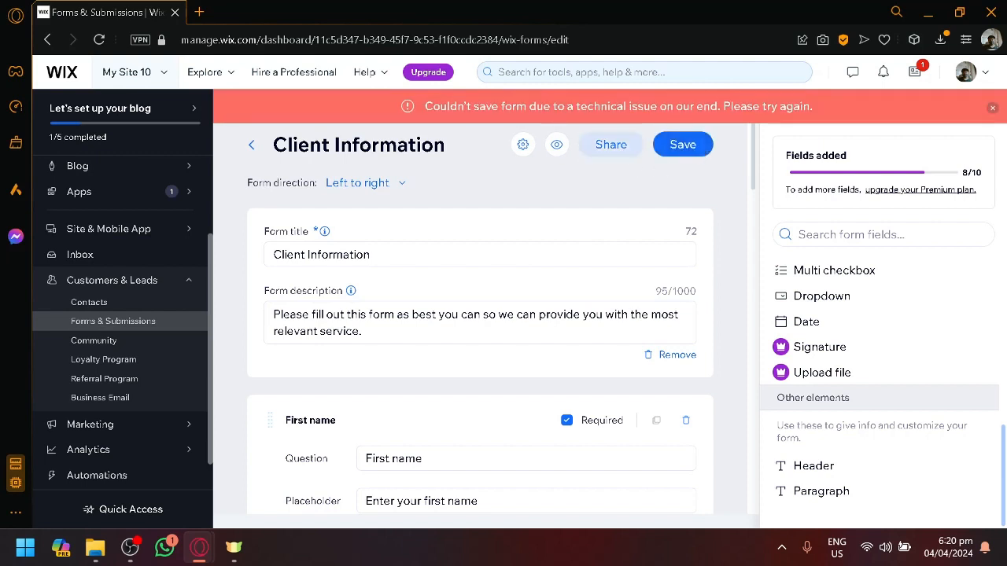
scroll(692, 193, down, 2)
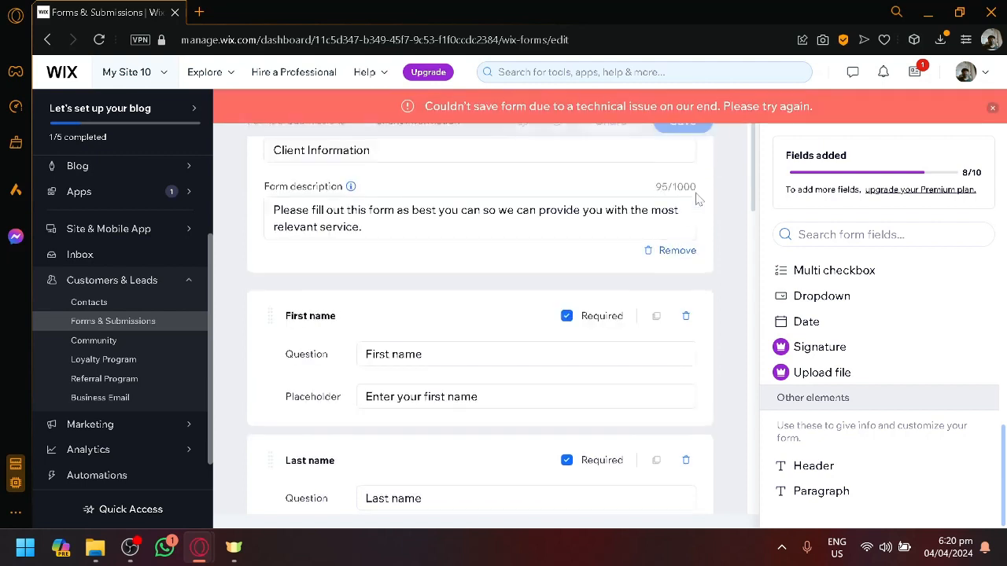
scroll(680, 184, up, 2)
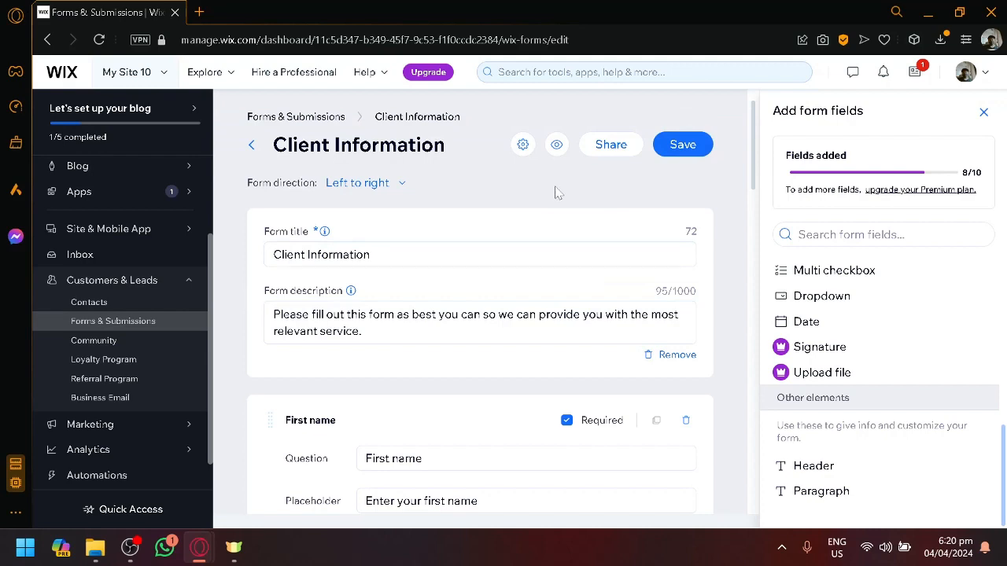
click(559, 147)
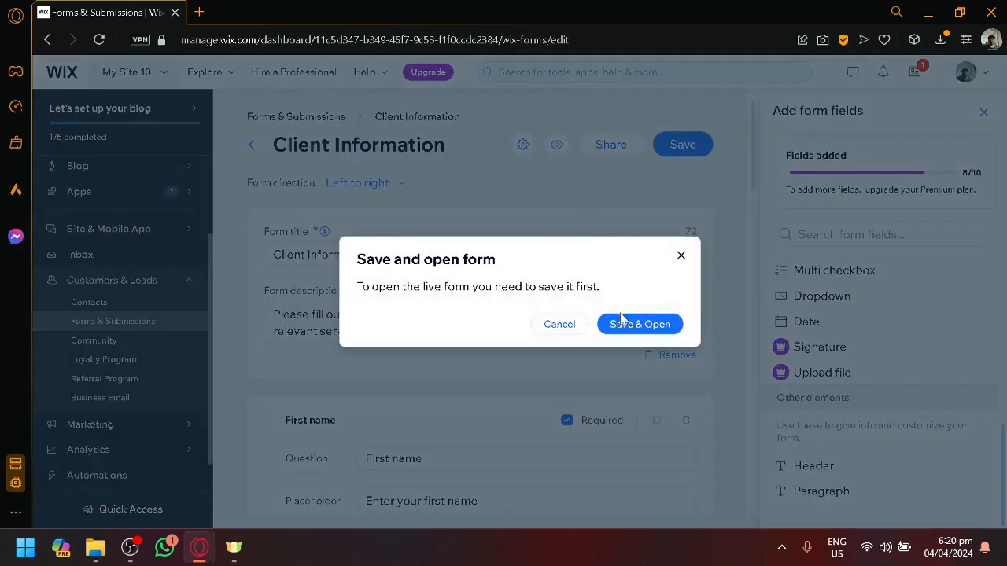
click(627, 328)
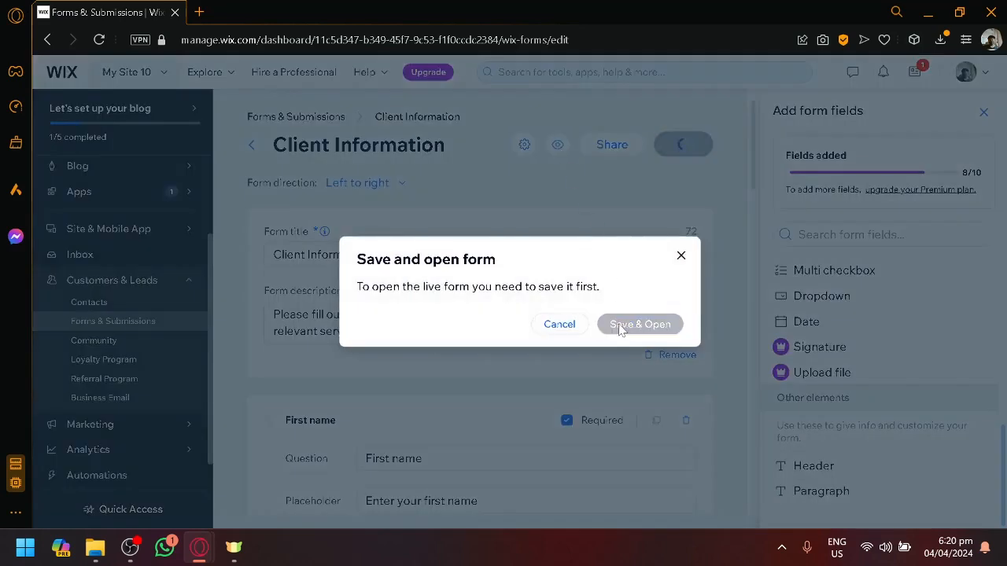